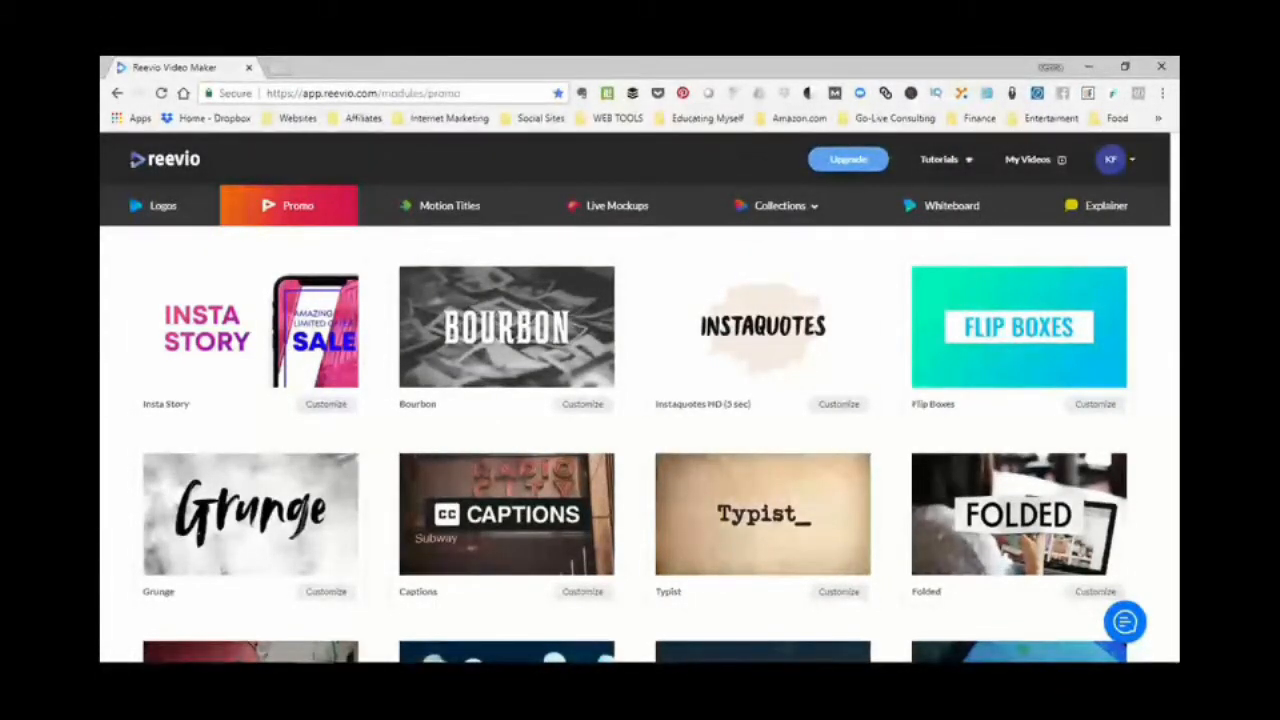
- Browse the logo templates and open the details of the Neon template
left_click(849, 160)
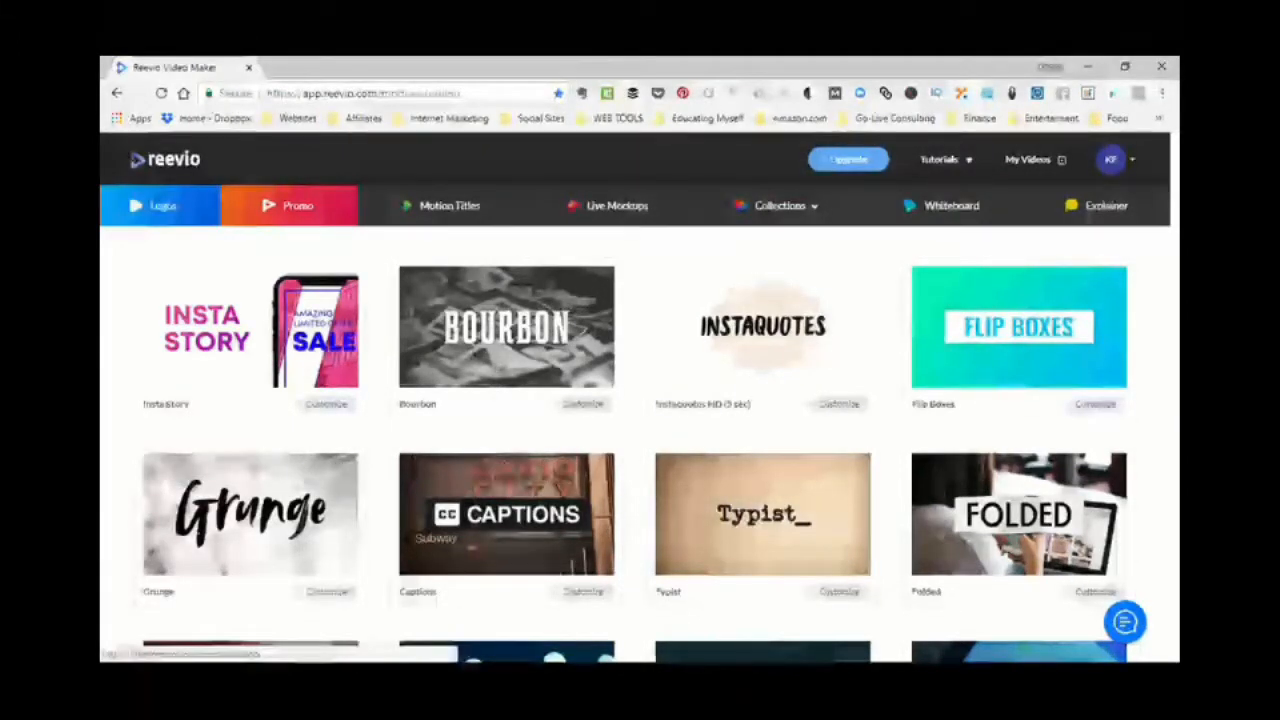
left_click(162, 206)
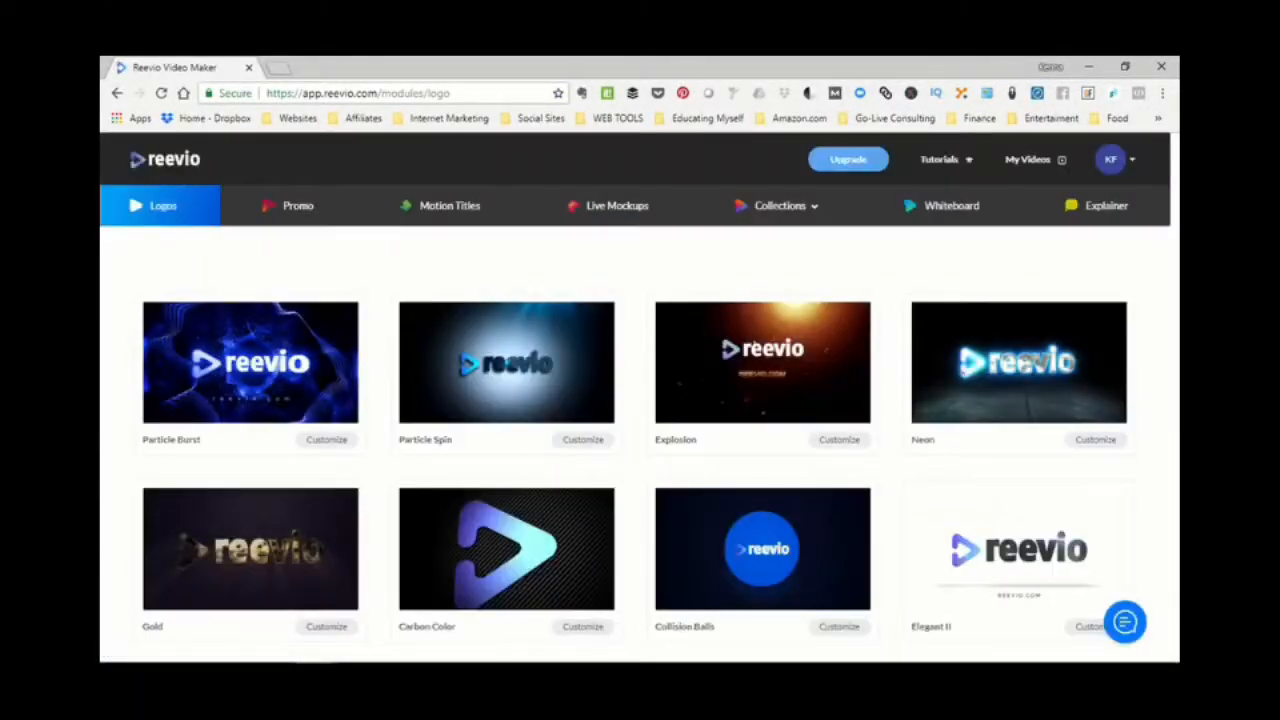
scroll(640, 440, "down", 4)
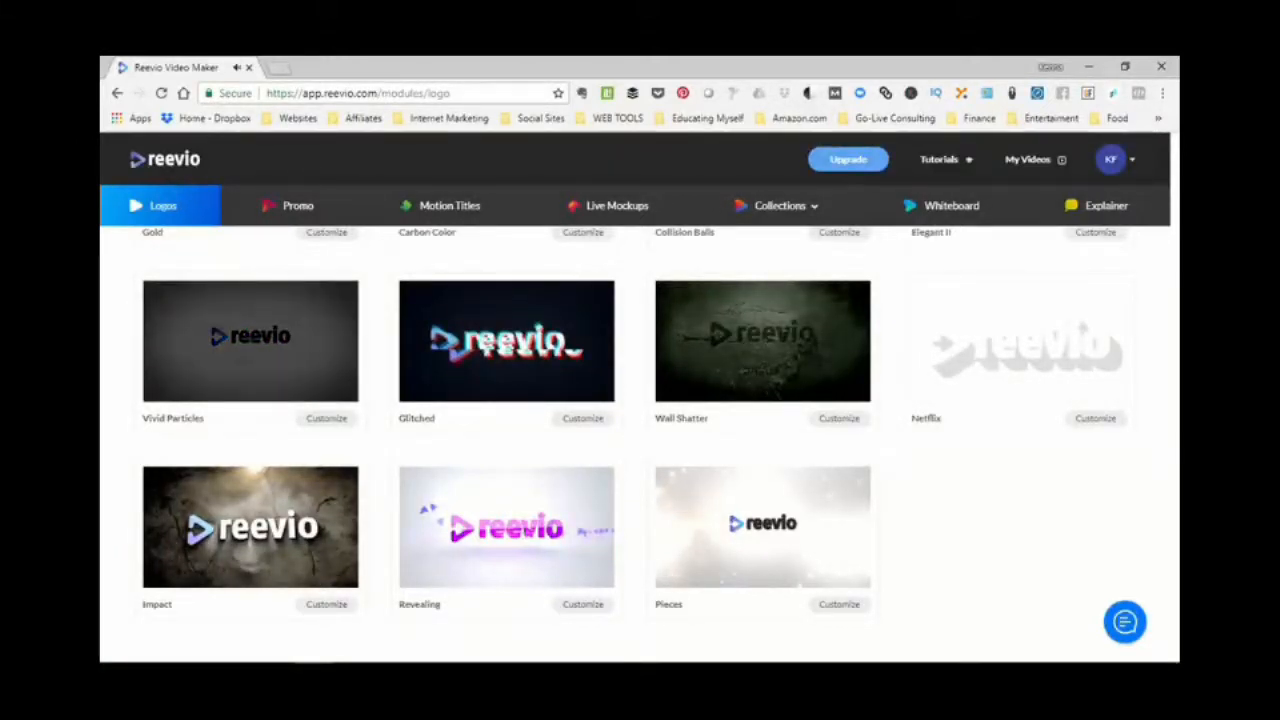
scroll(640, 440, "up", 3)
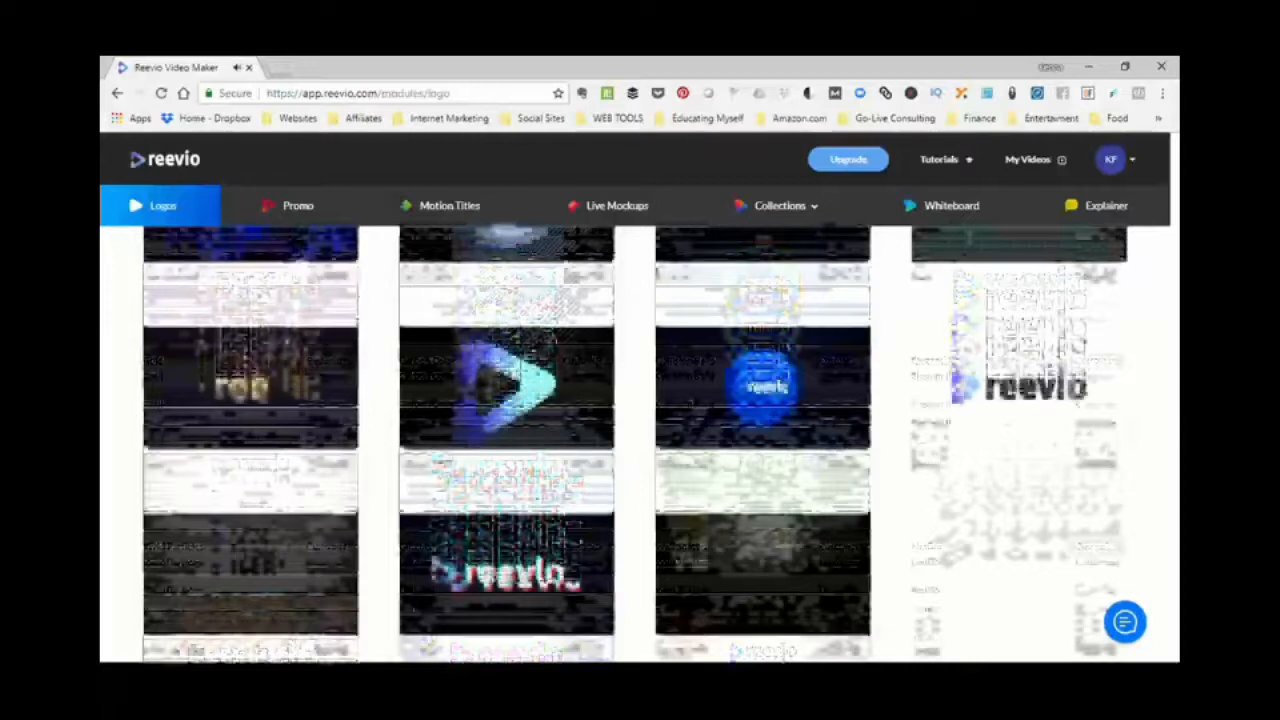
scroll(640, 440, "up", 2)
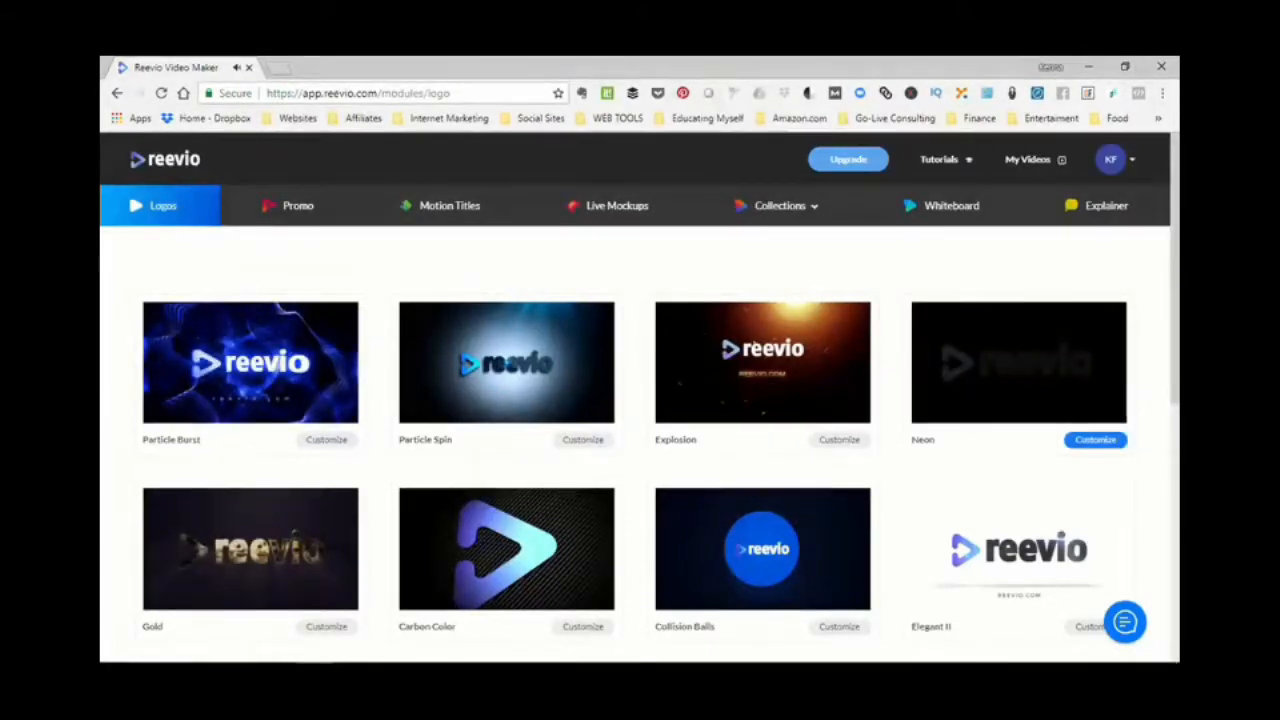
left_click(1095, 439)
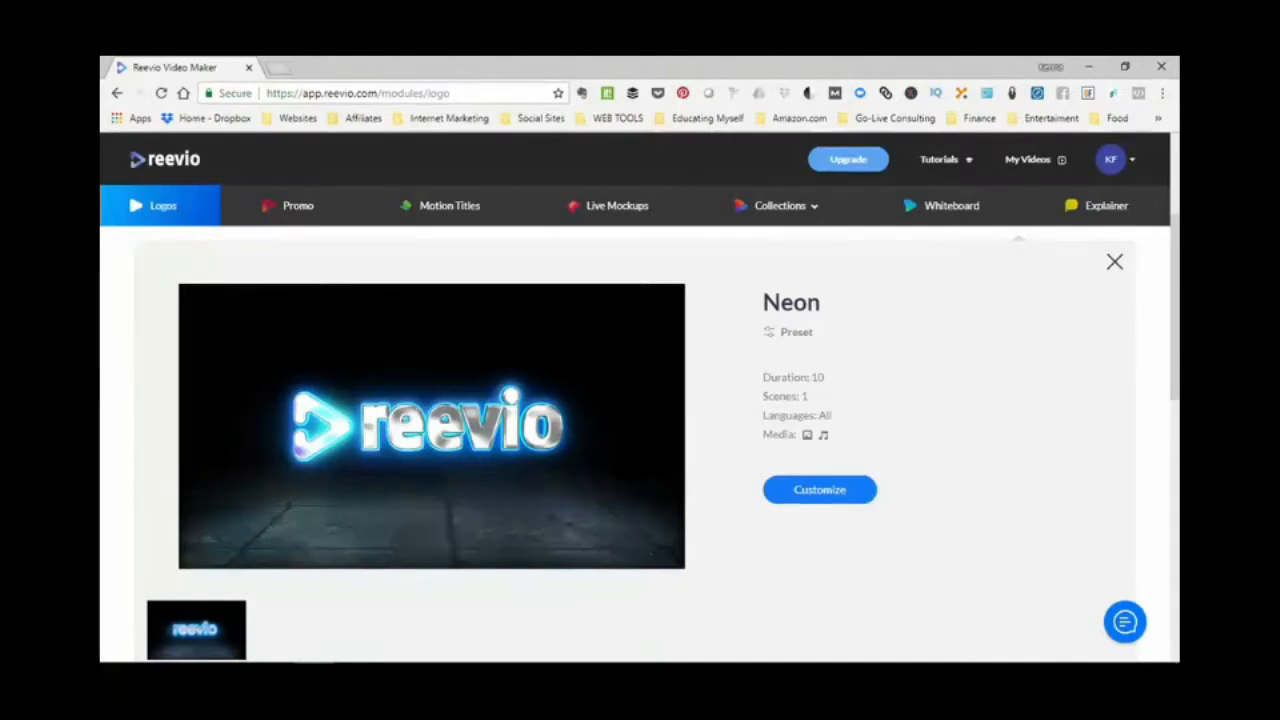
- Start customizing the Neon template and title the new video Demo
key("ctrl")
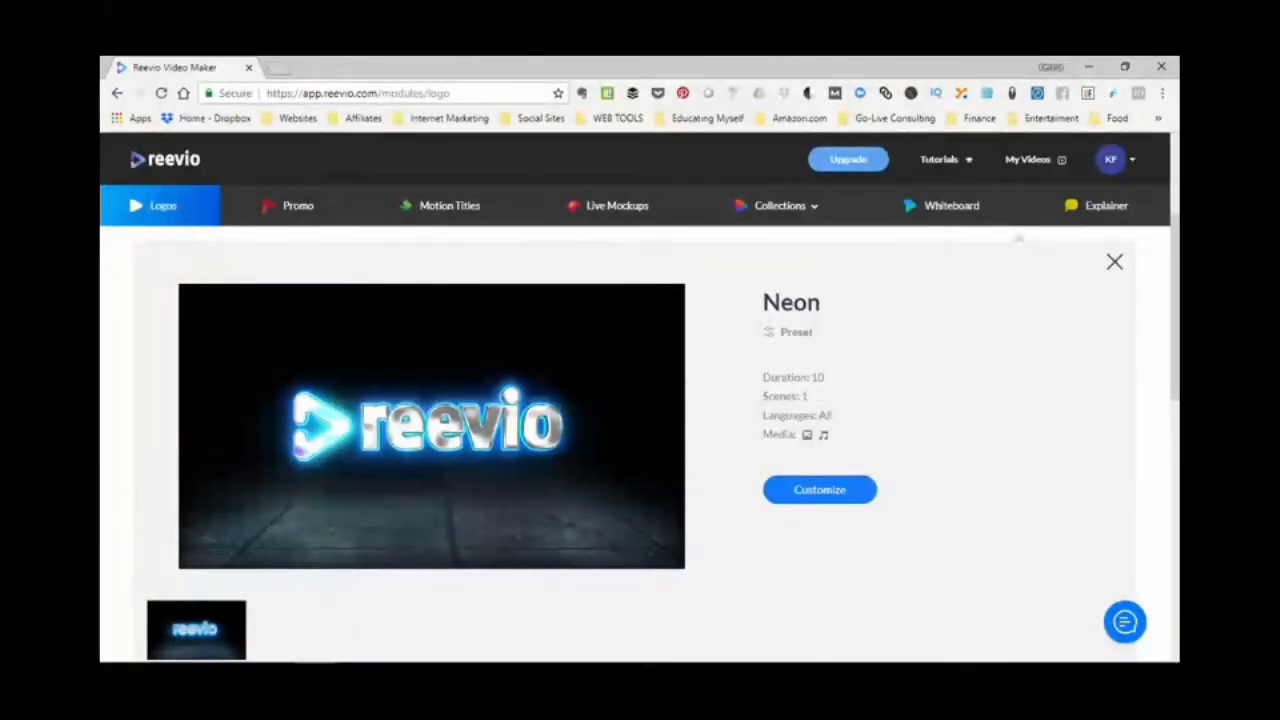
key("ctrl")
key("ctrl")
scroll(830, 444, "down", 1)
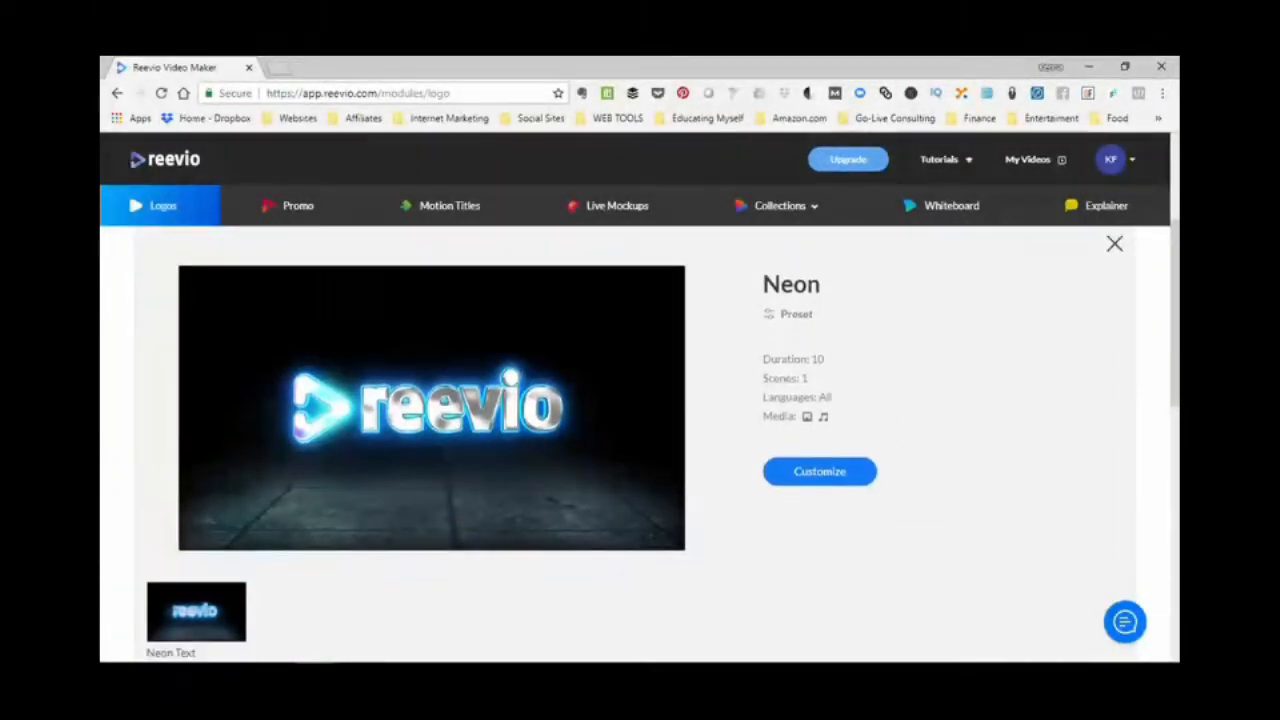
left_click(819, 414)
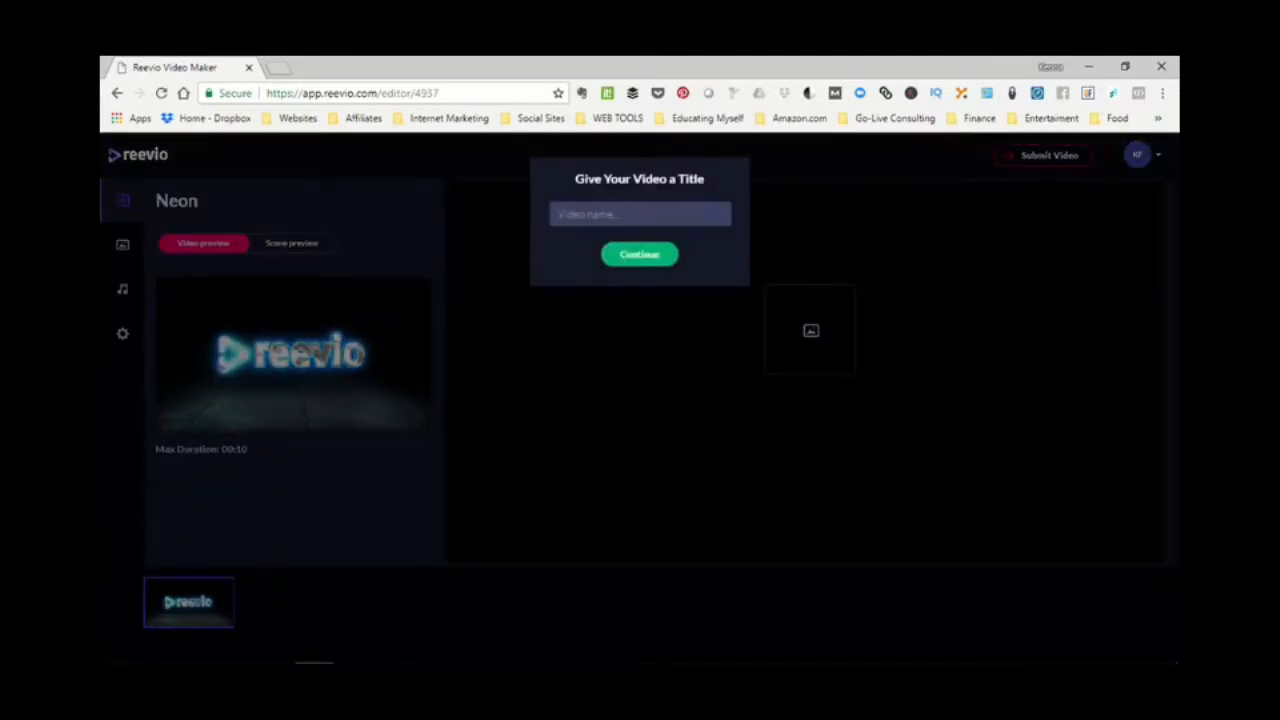
key("ctrl")
key("ctrl")
type("Demo")
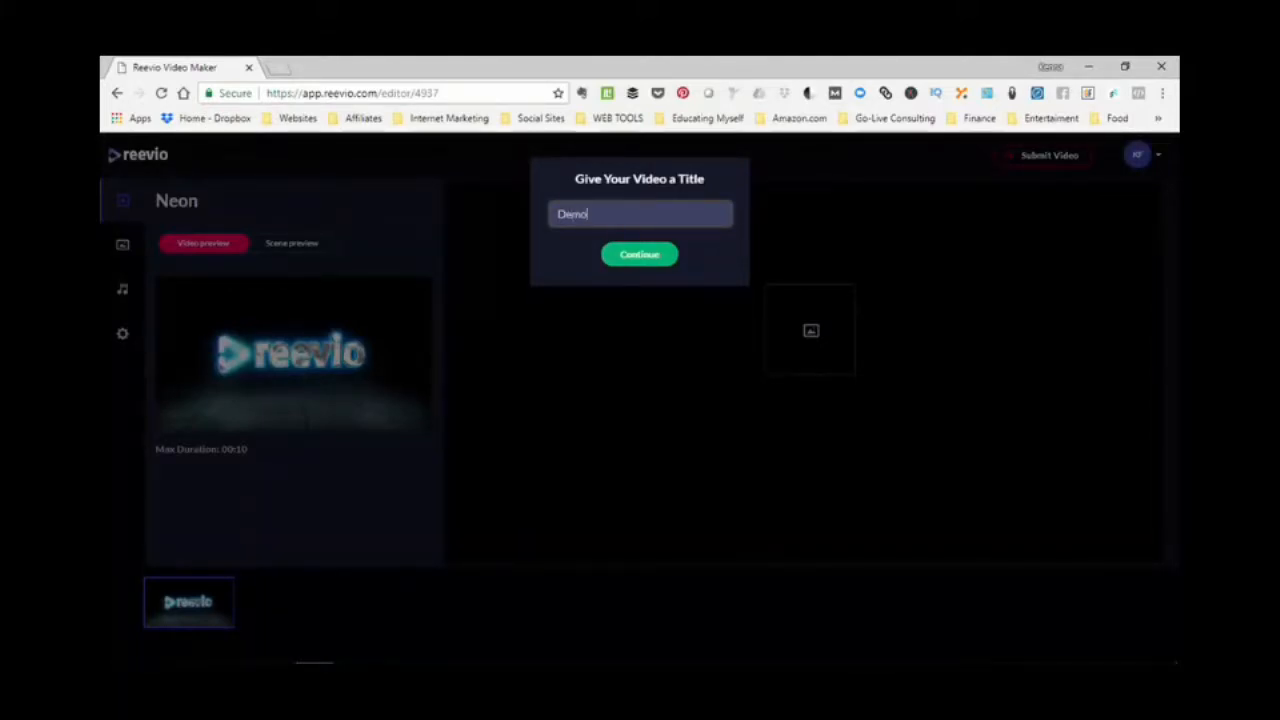
key("Return")
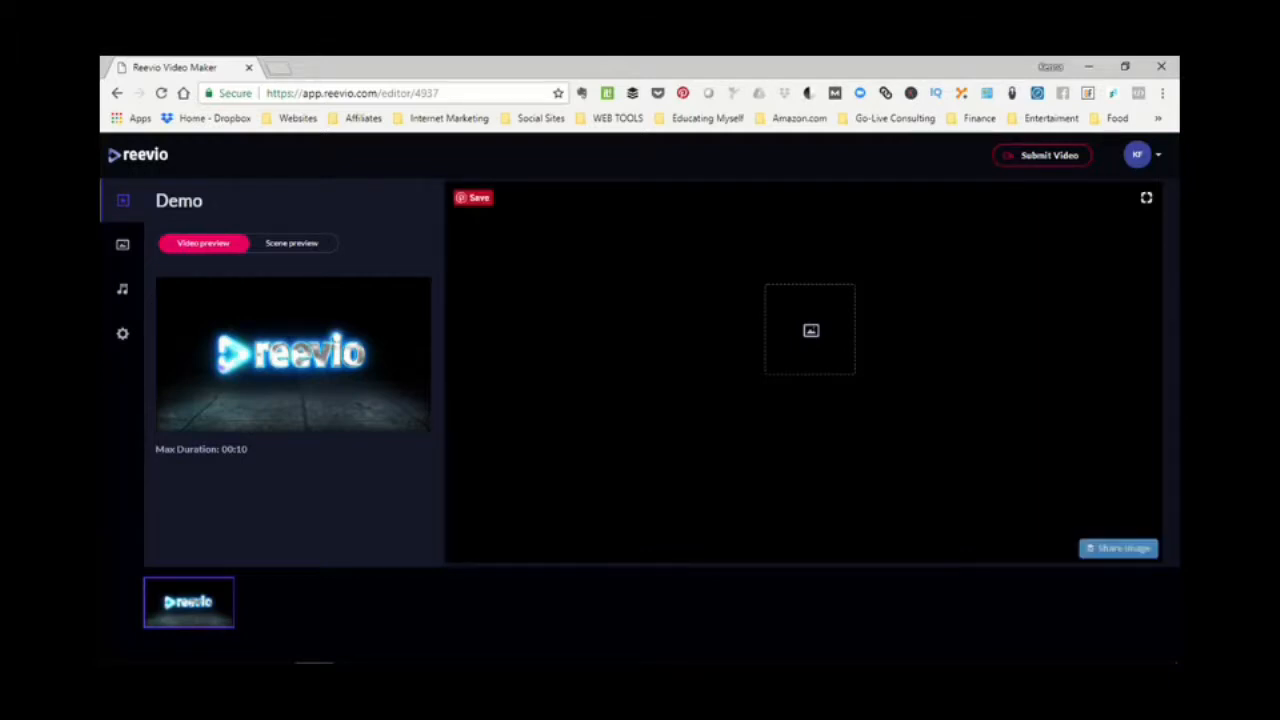
- Show the video preview of the Neon template in the editor
key("ctrl")
key("ctrl")
key("ctrl")
key("ctrl")
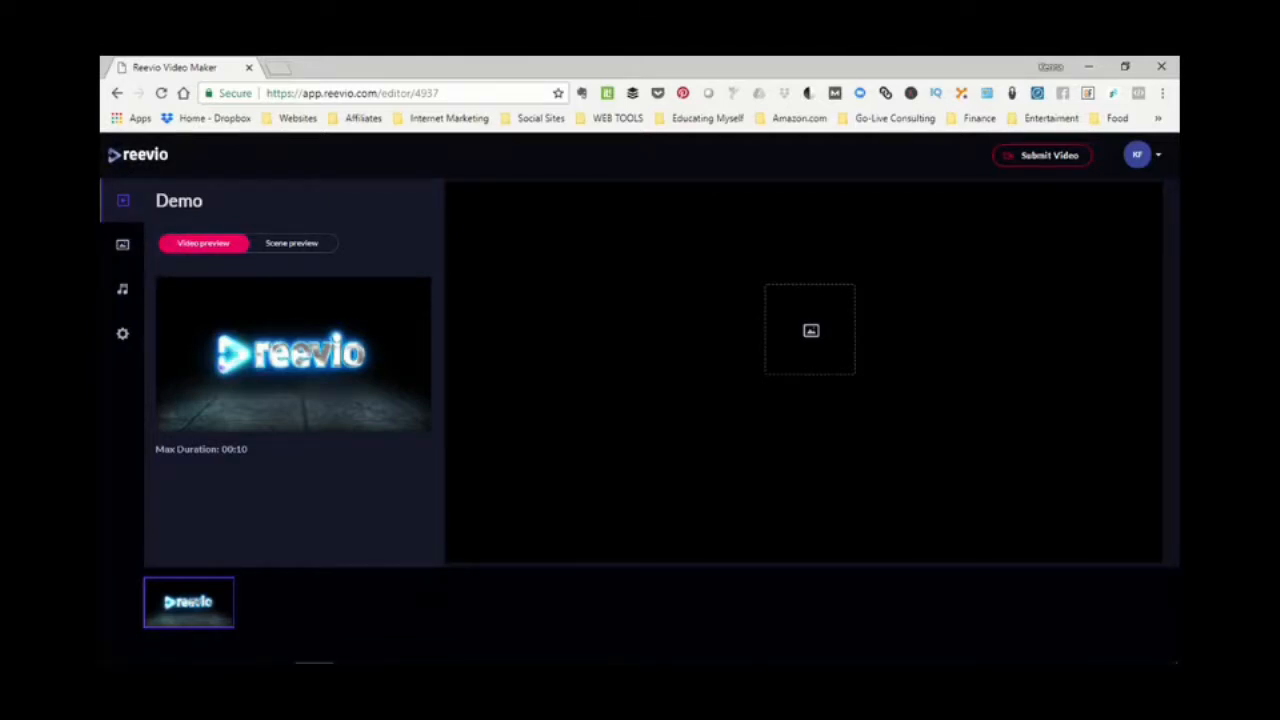
left_click(204, 244)
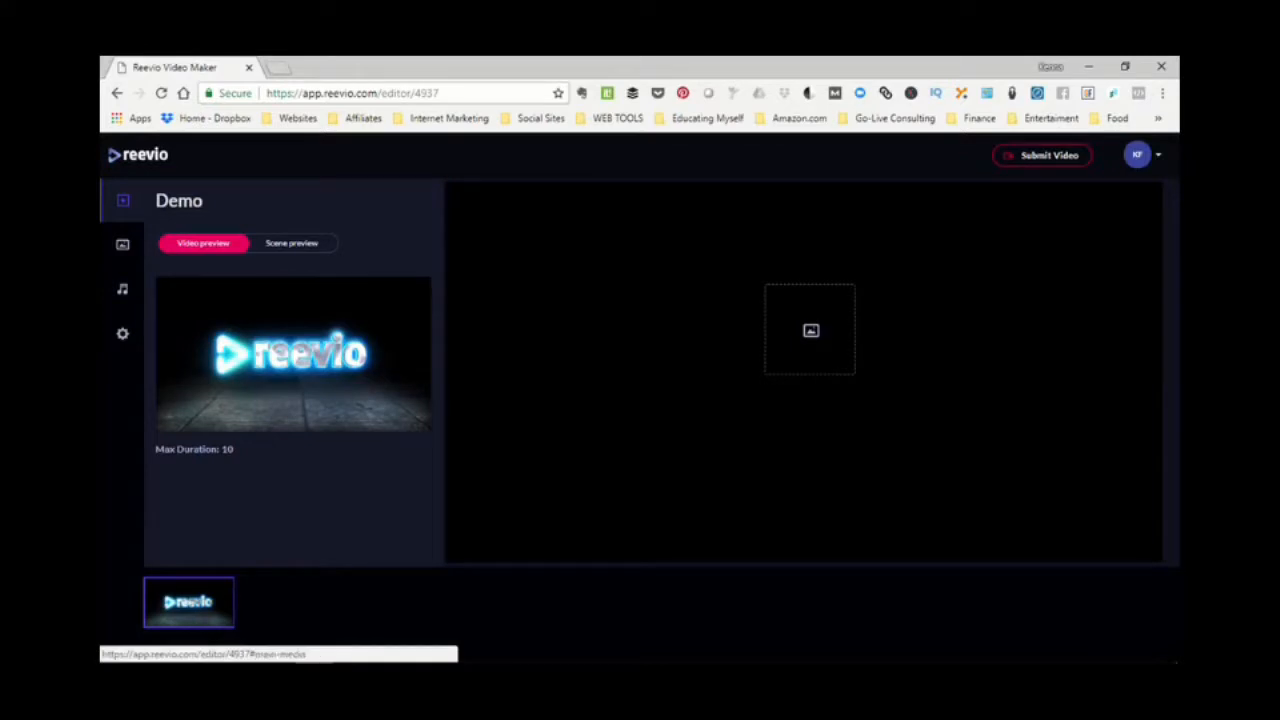
- Place the already uploaded The Pointe logo image in the scene's logo placeholder
left_click(122, 244)
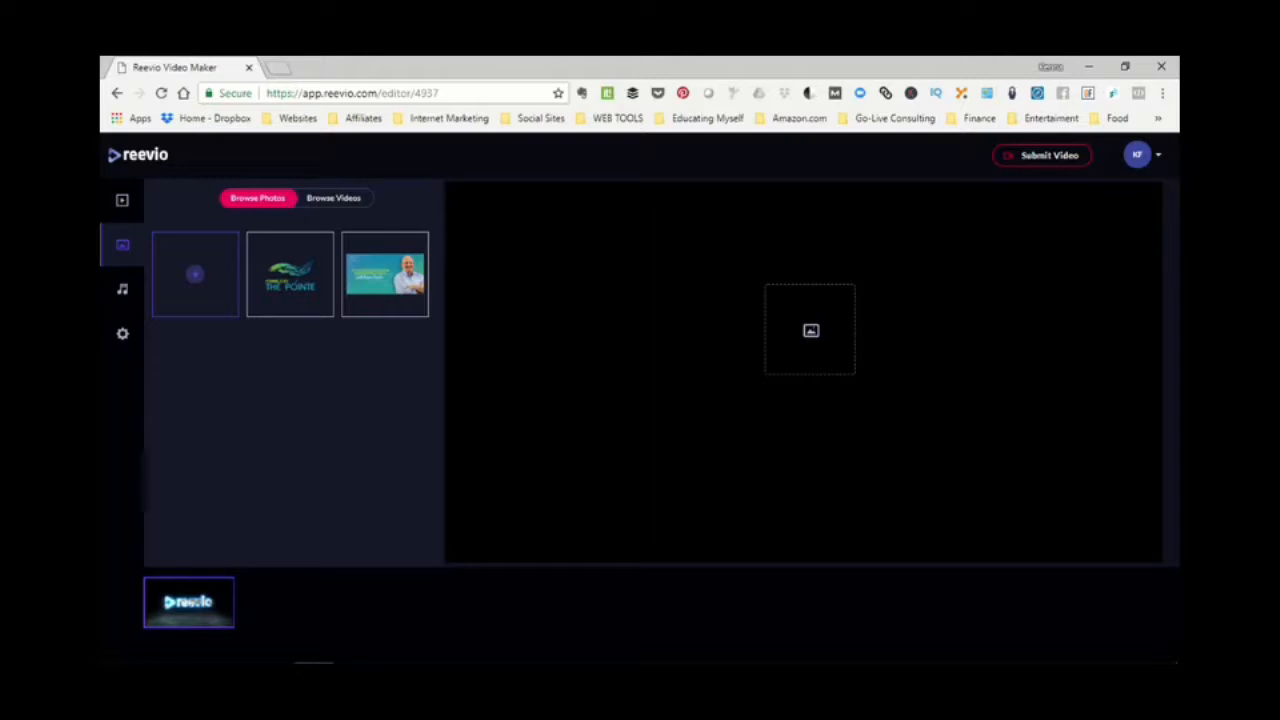
left_click(195, 274)
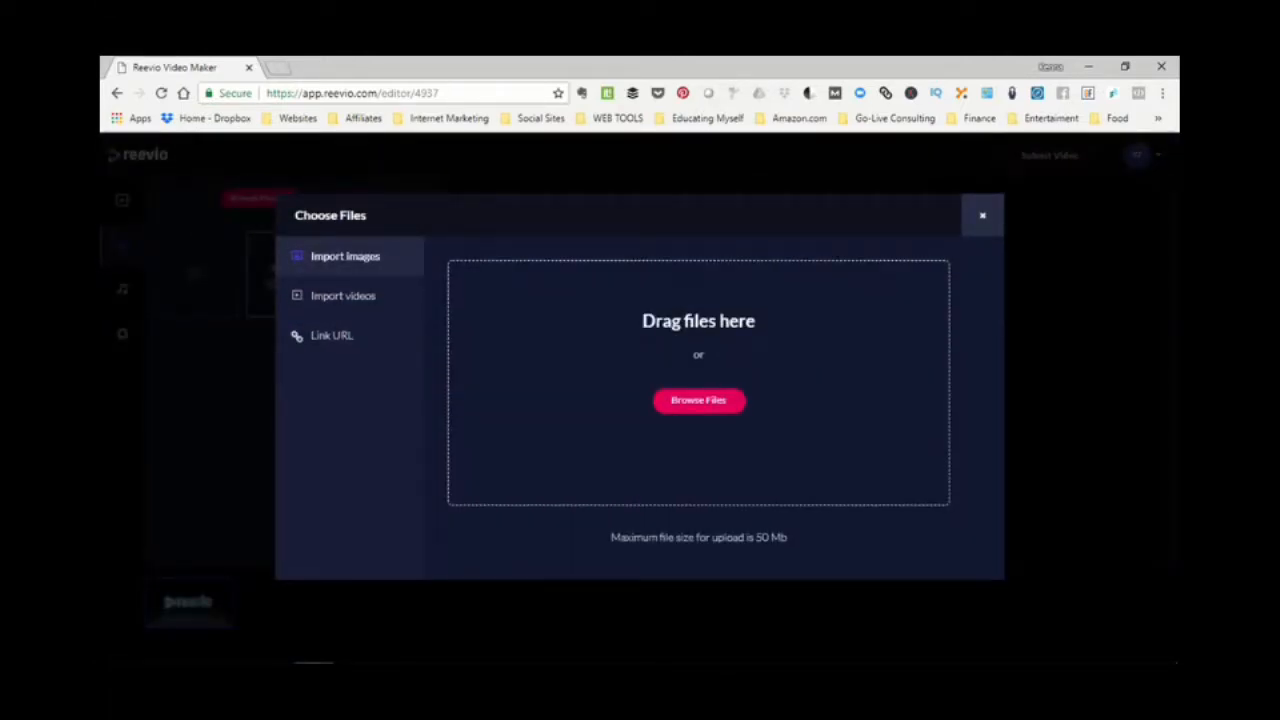
left_click(982, 215)
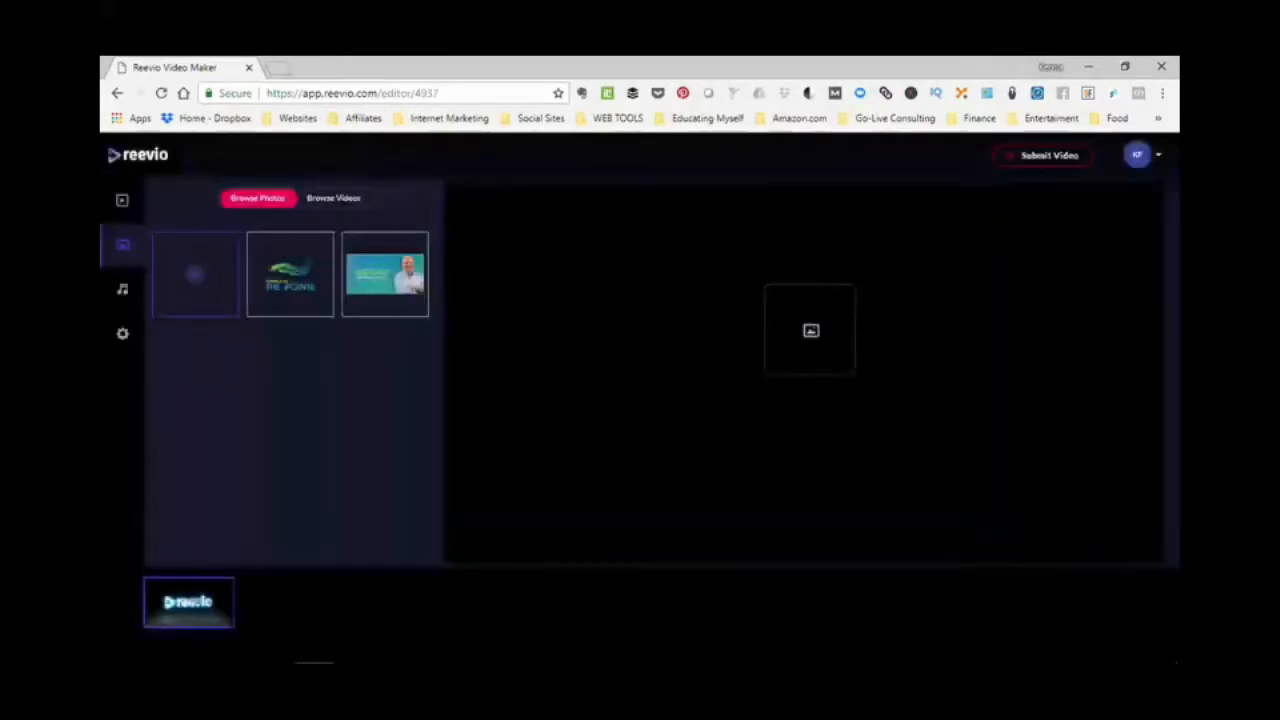
left_click_drag(290, 275, 770, 360)
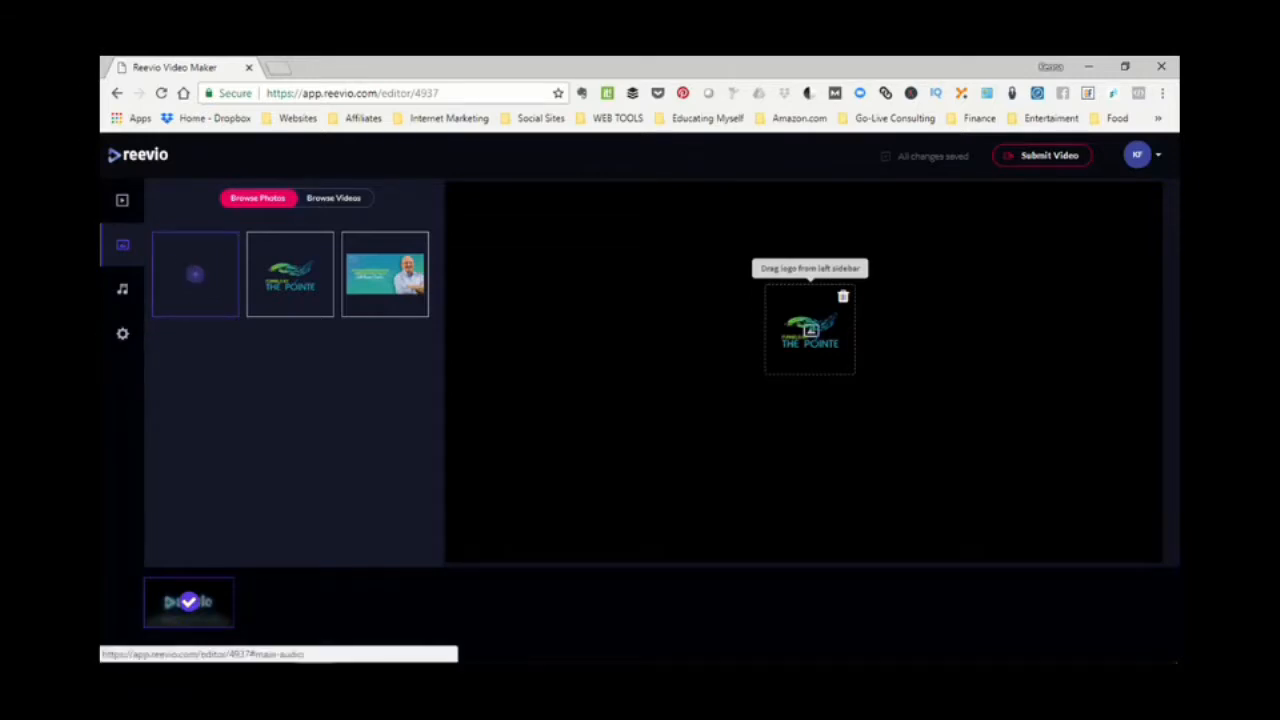
- Try the Music and Fade Out options of the default song, switching each one and restoring it
left_click(122, 289)
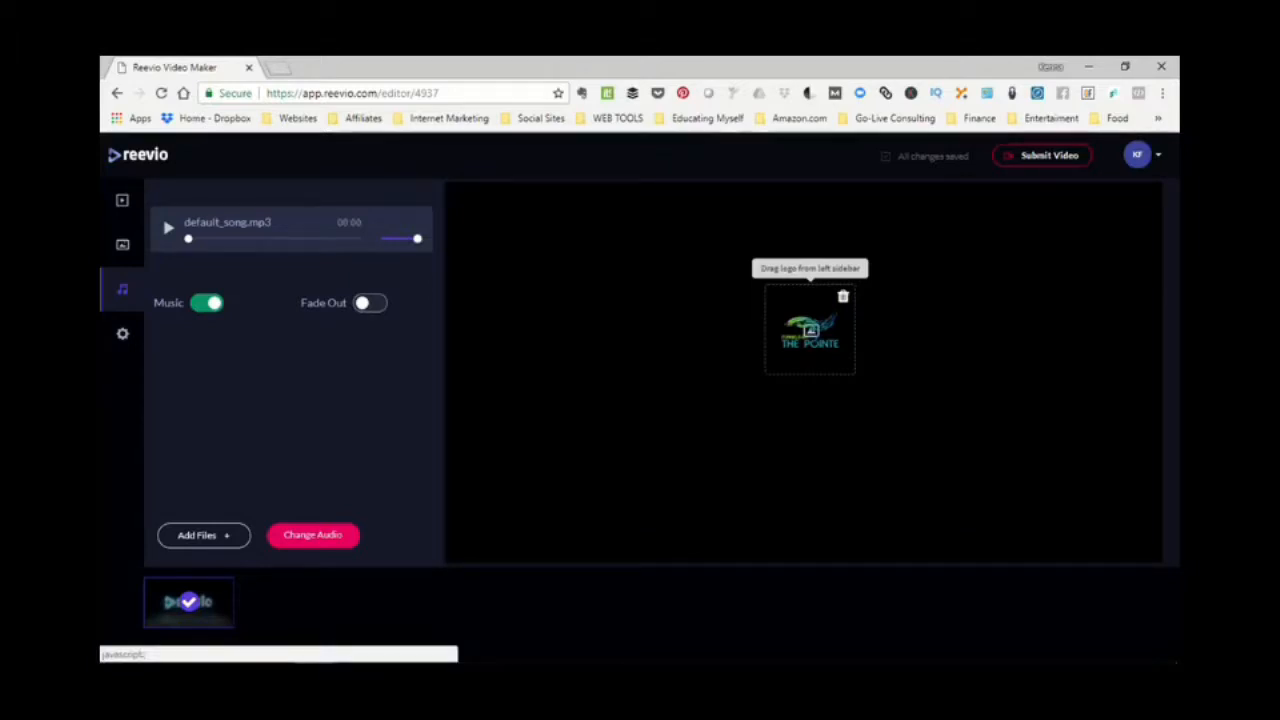
left_click(207, 303)
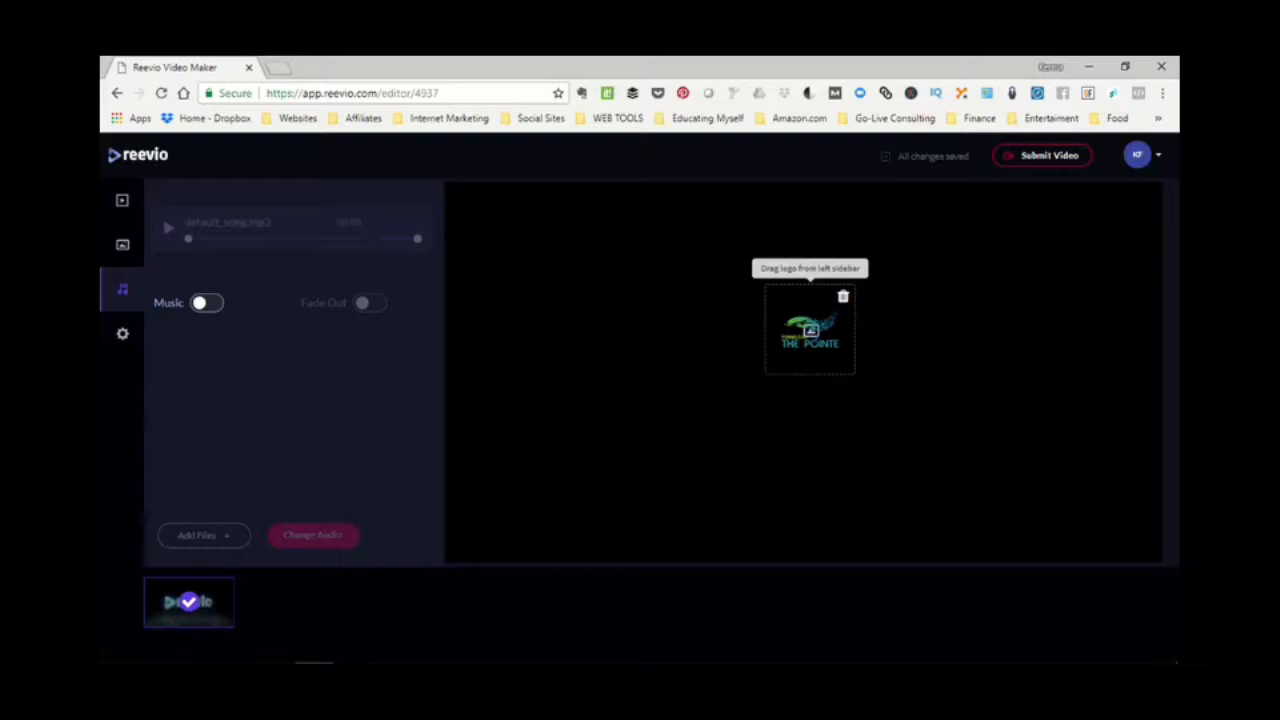
left_click(207, 303)
left_click(370, 303)
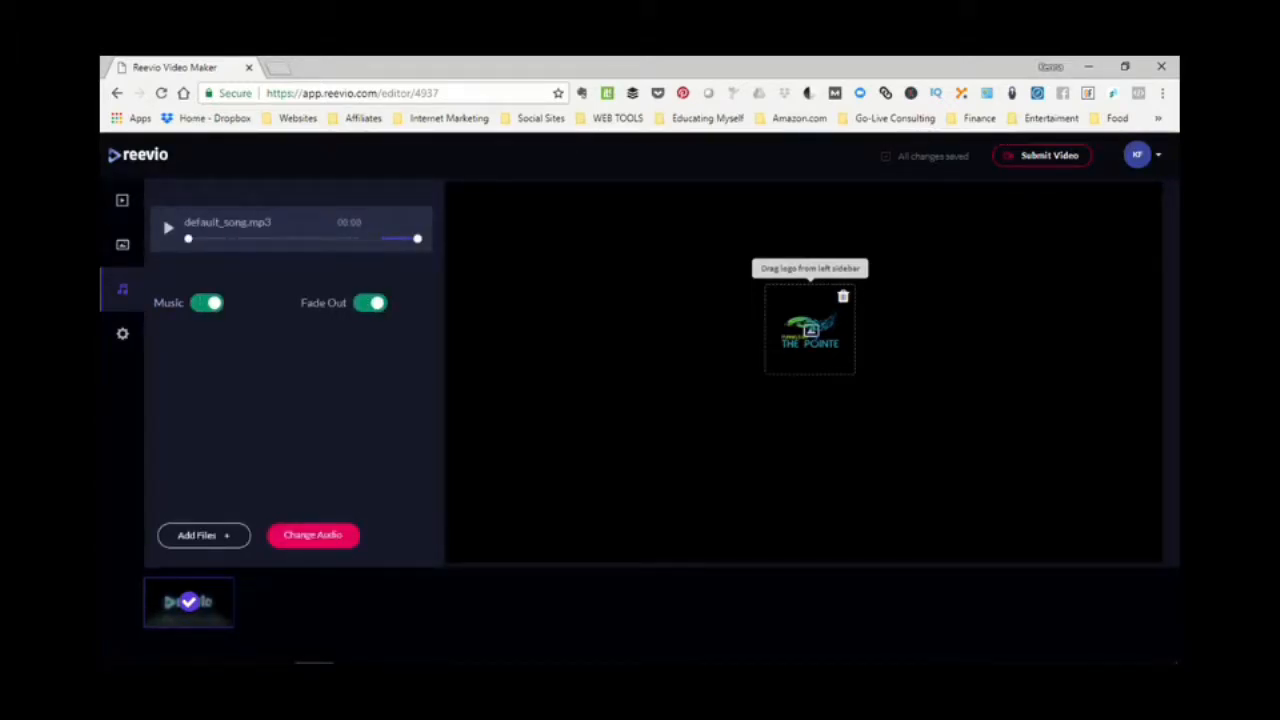
left_click(370, 303)
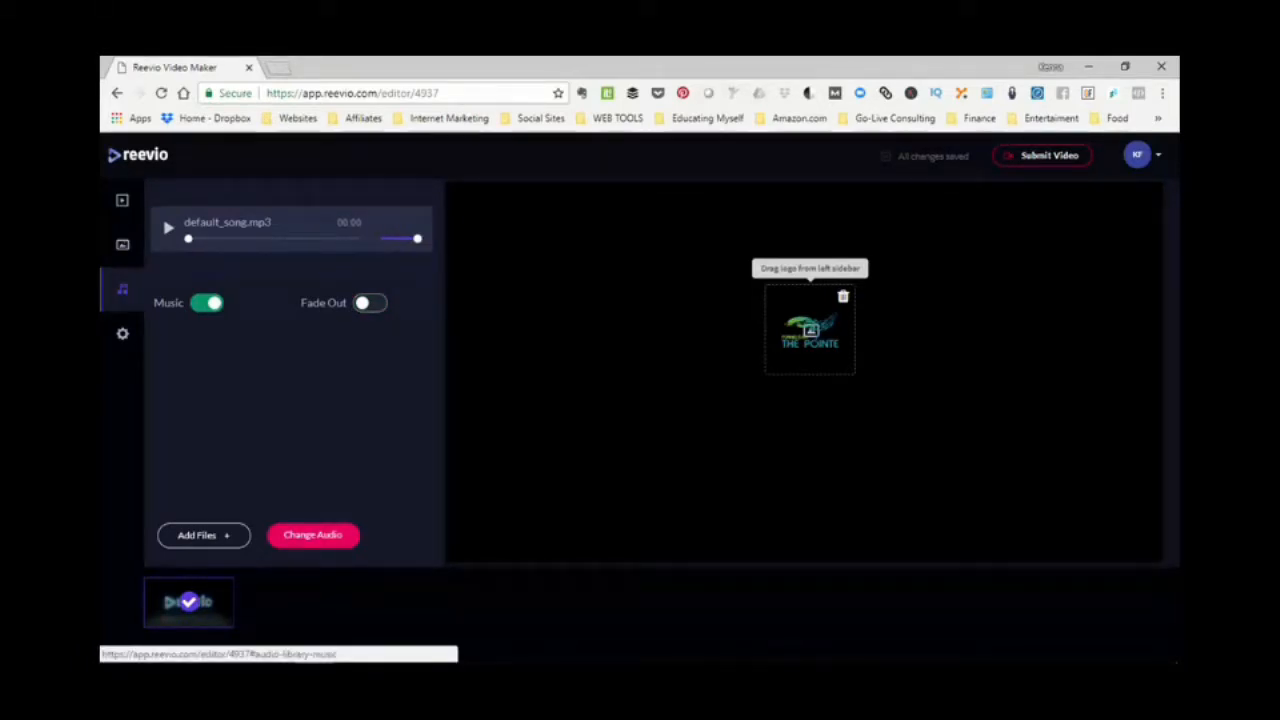
- Mark the Multiplicity track as a favorite in the audio library, view the favorites and return to the editor
left_click(313, 535)
left_click(400, 302)
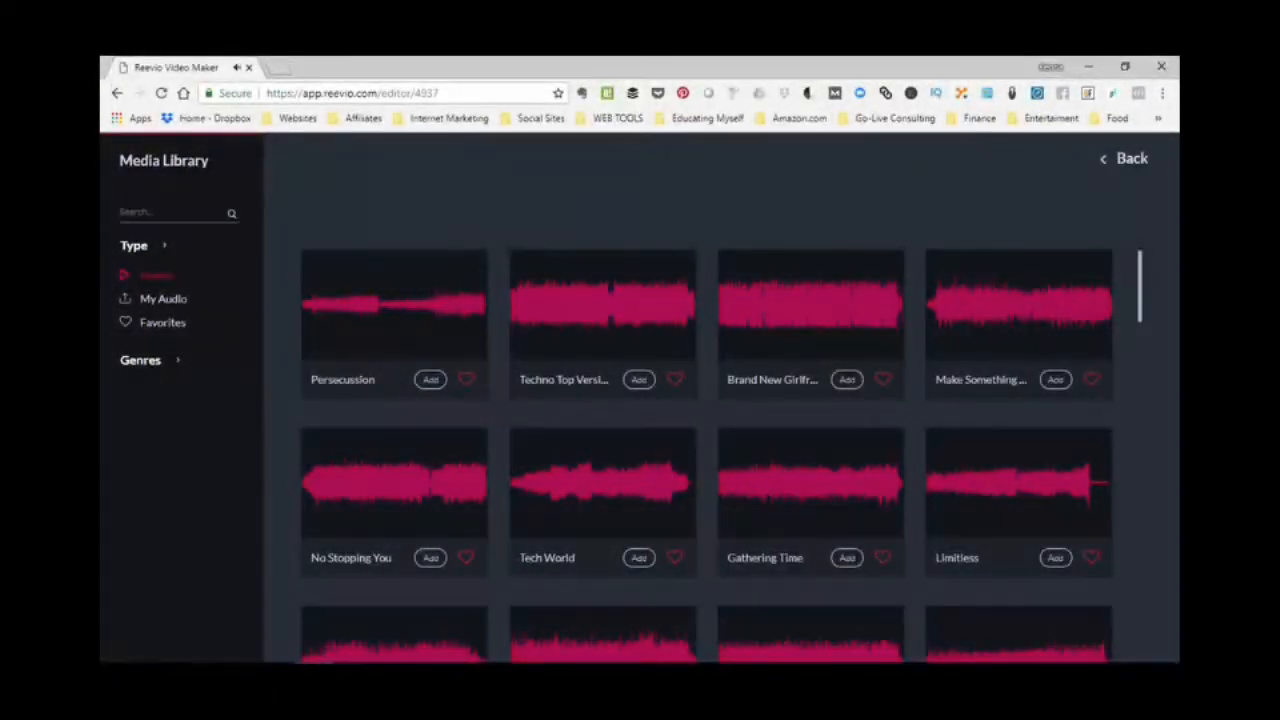
scroll(705, 450, "down", 10)
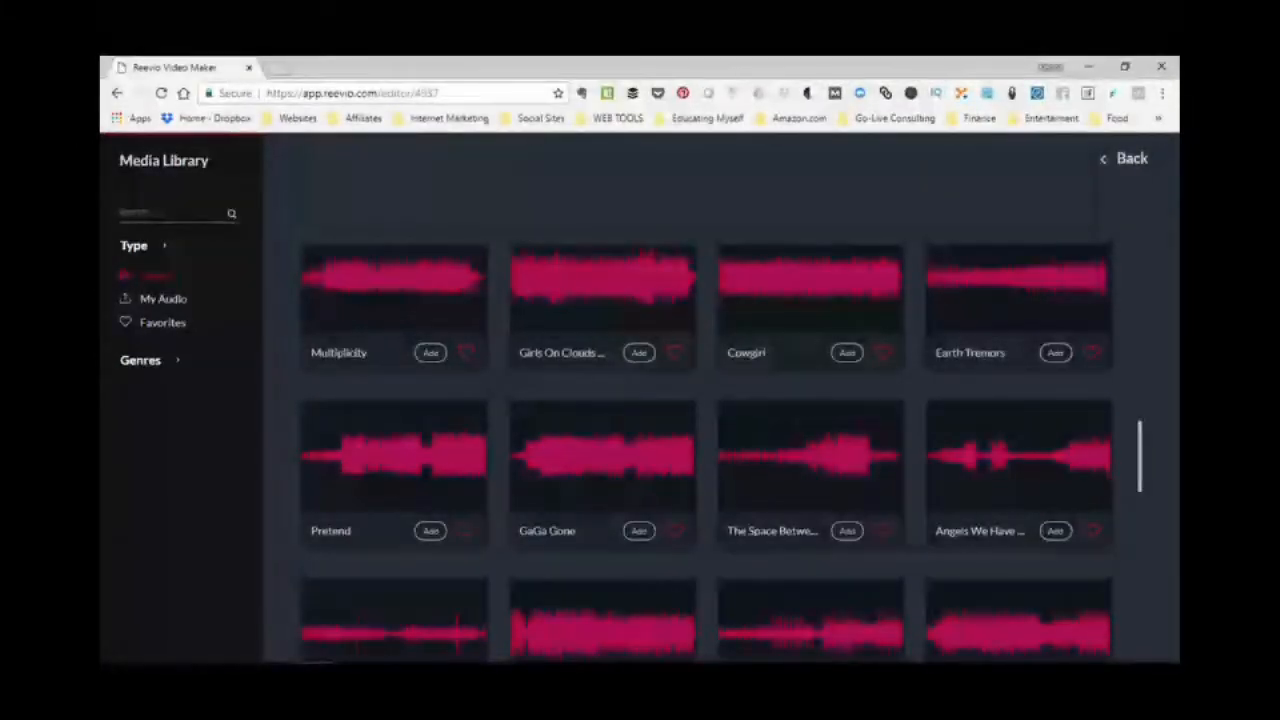
left_click(466, 352)
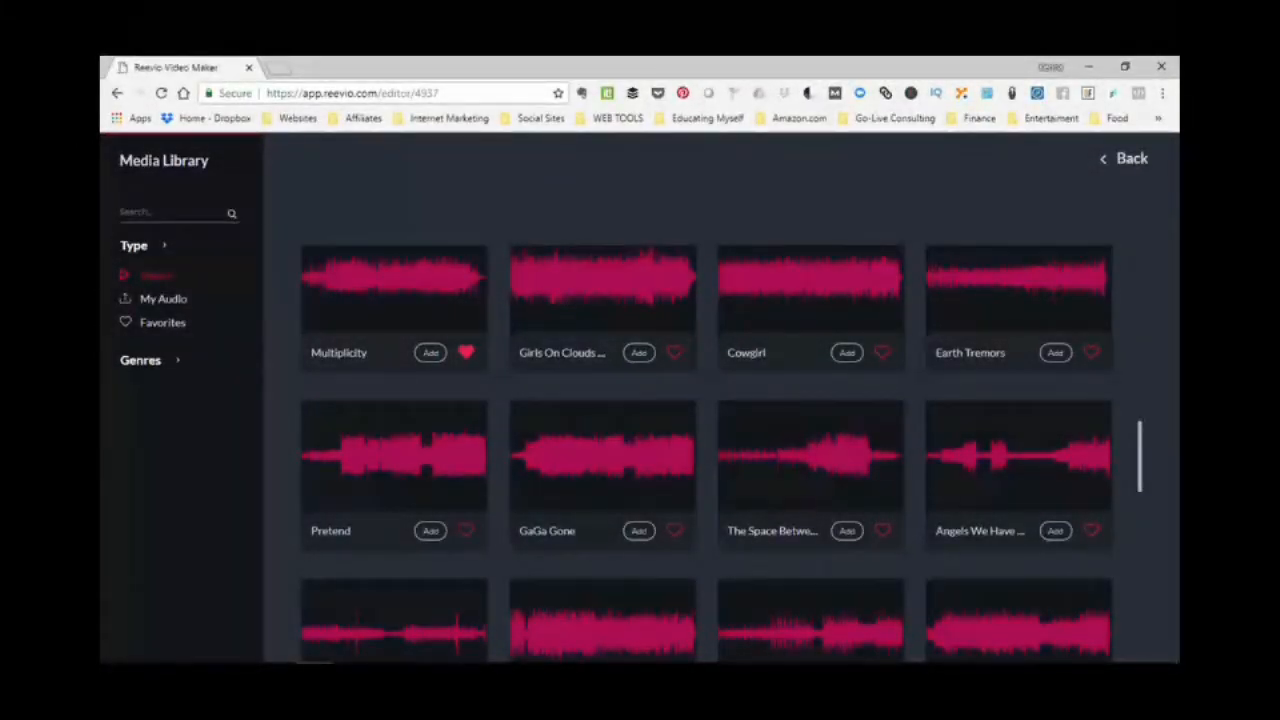
left_click(162, 323)
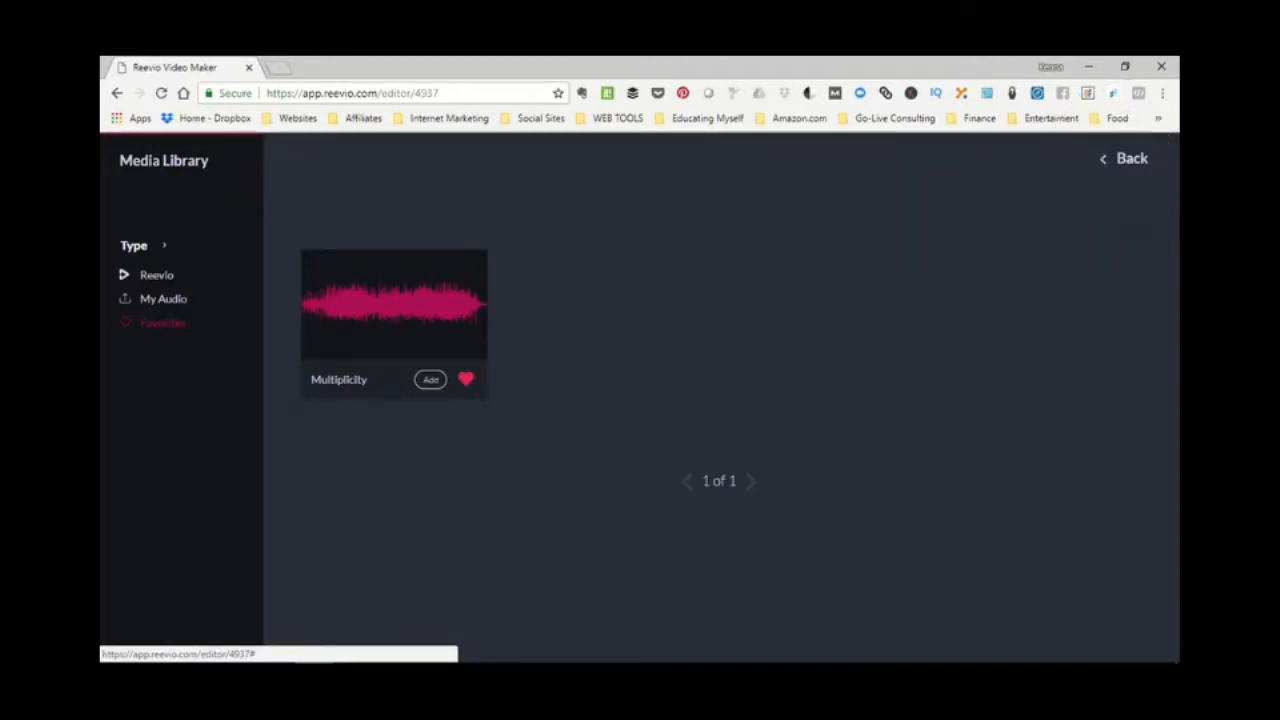
left_click(1125, 158)
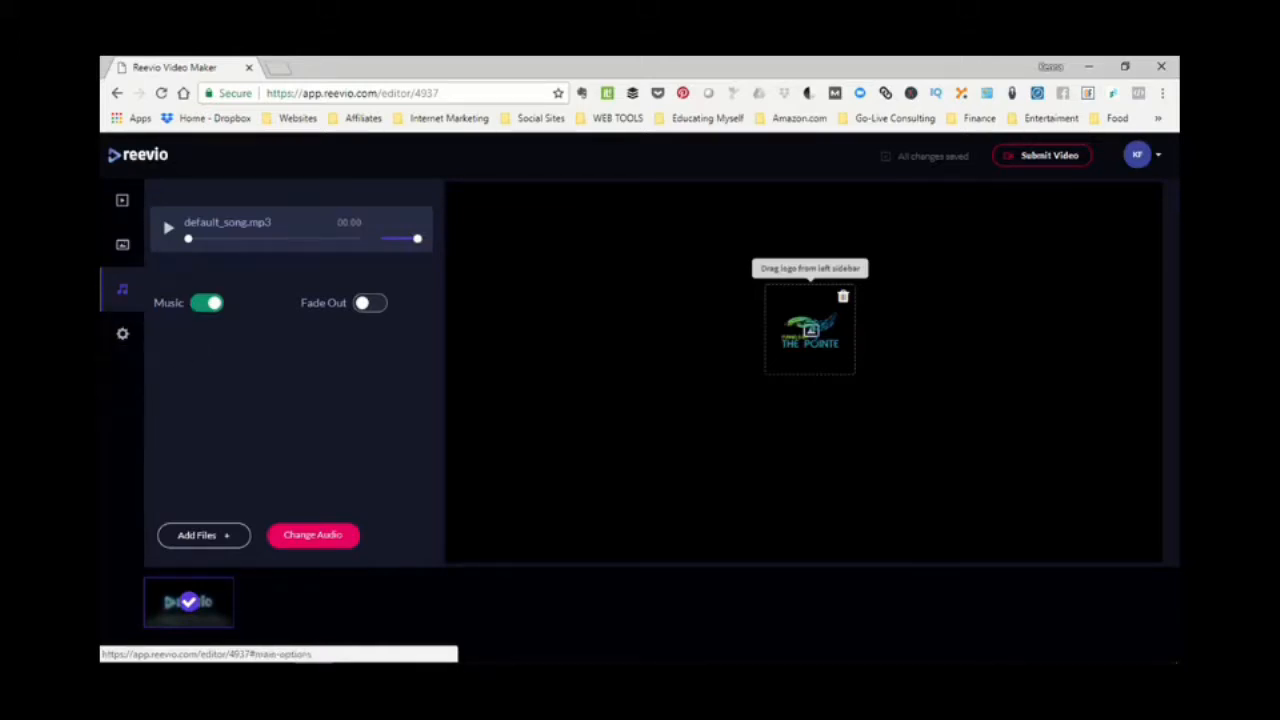
- View the watermark options and submit the Demo video for rendering
left_click(122, 333)
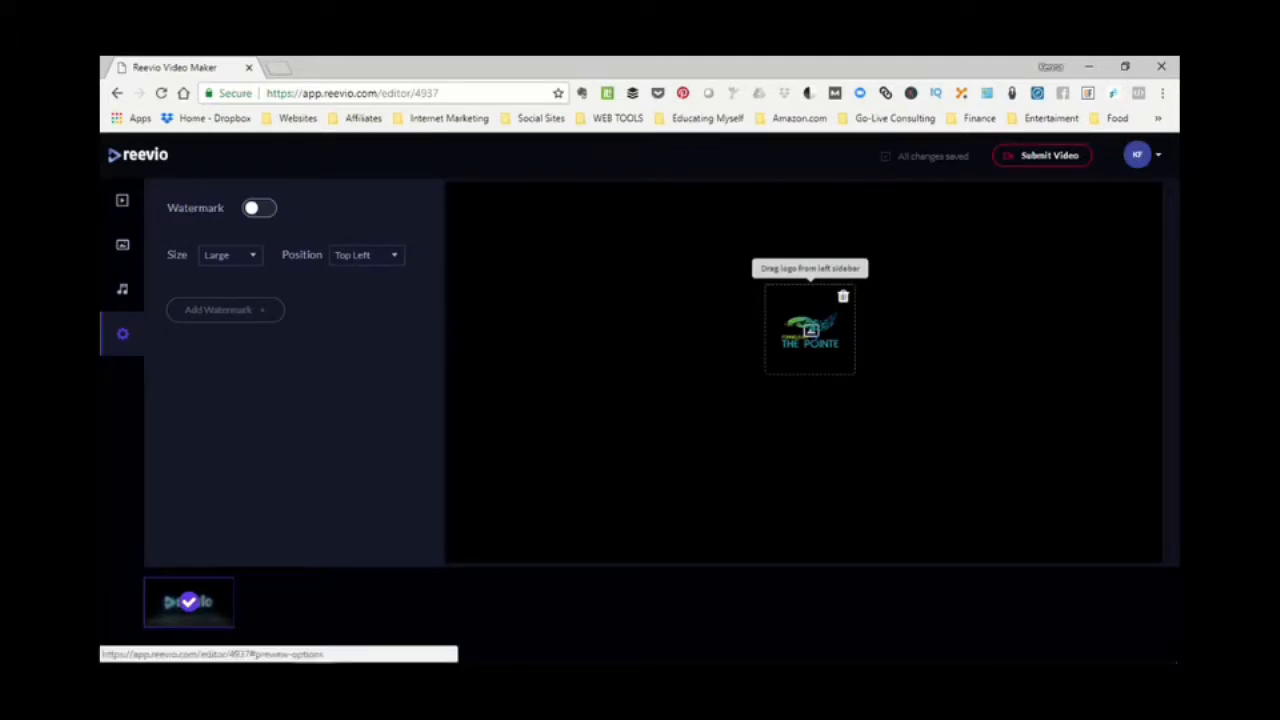
left_click(1040, 155)
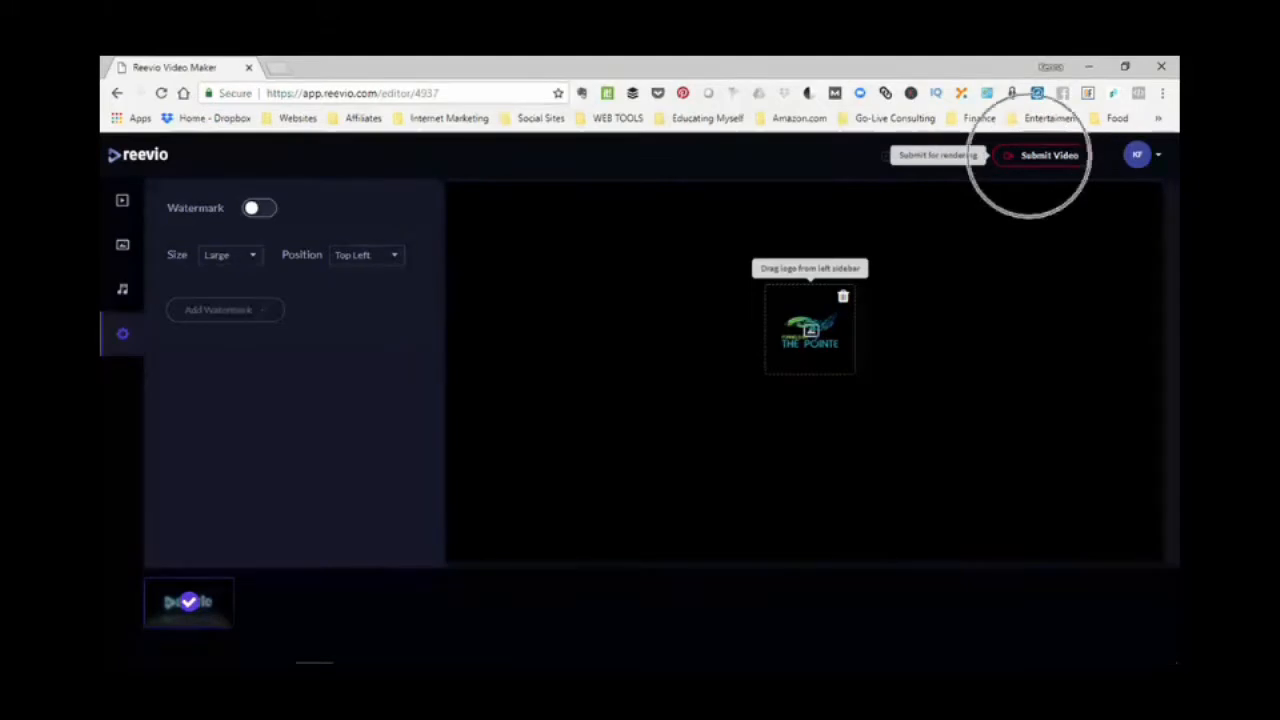
left_click(1045, 155)
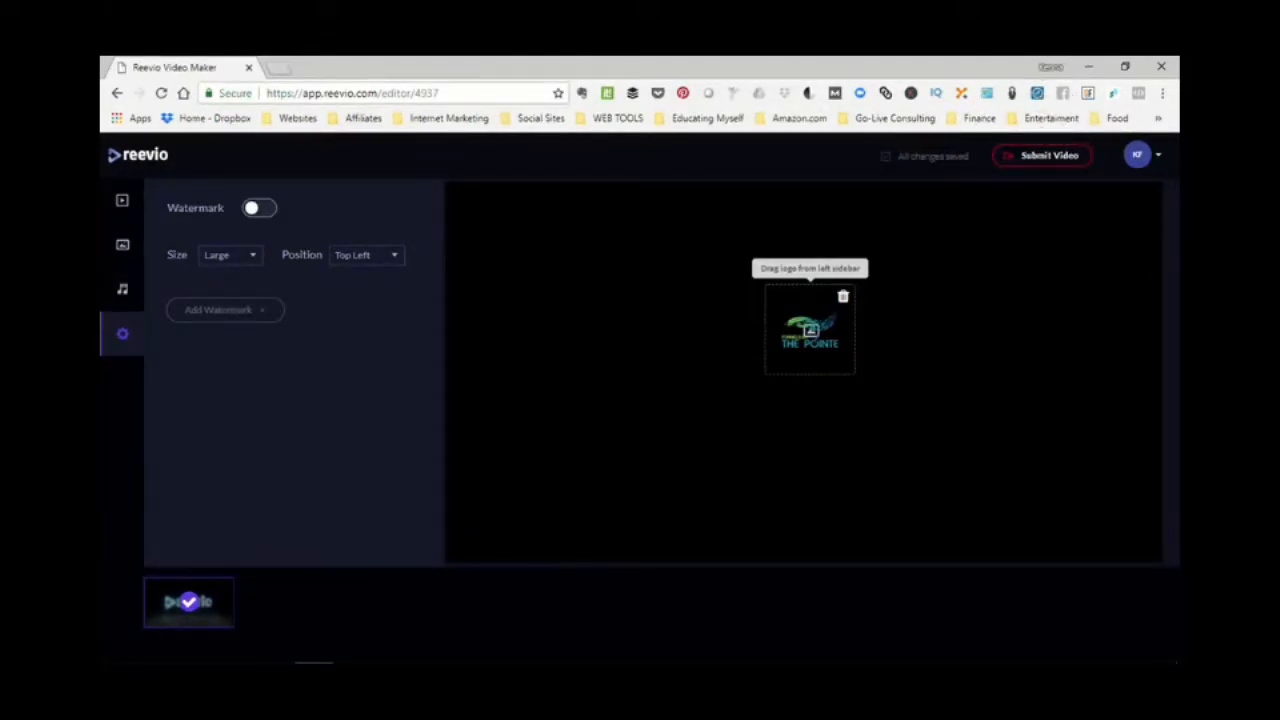
left_click(190, 601)
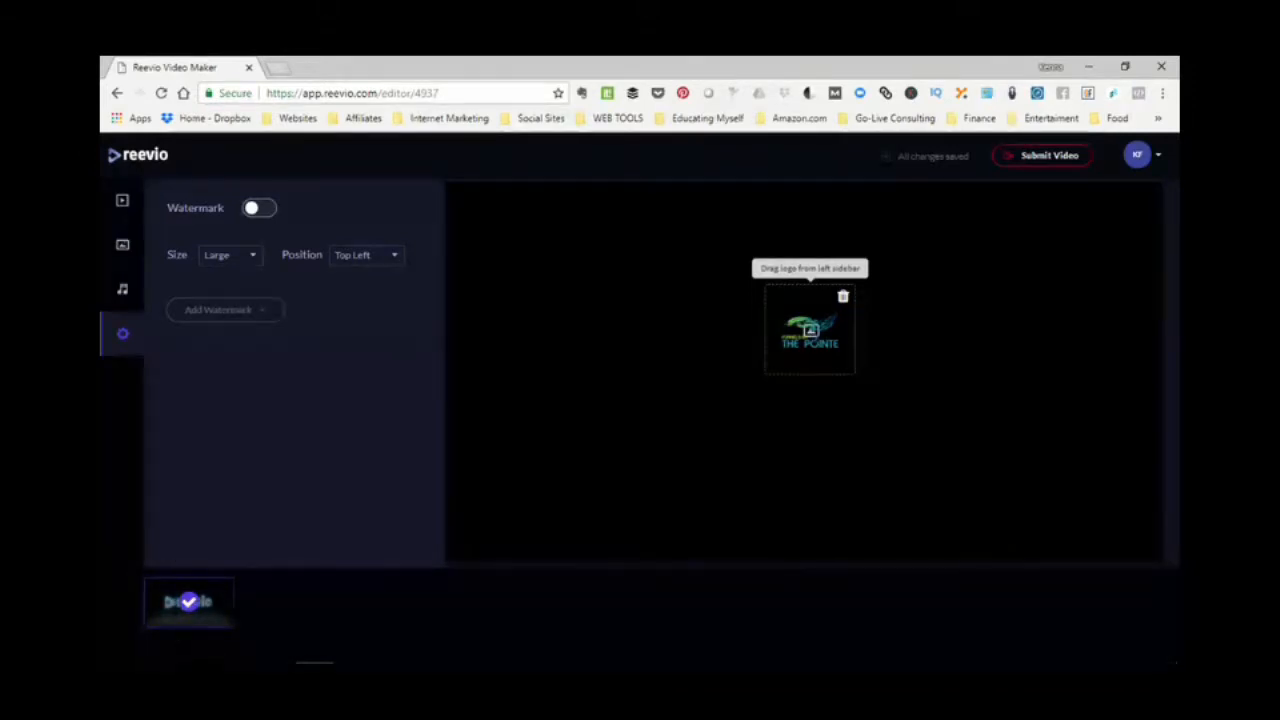
left_click(190, 601)
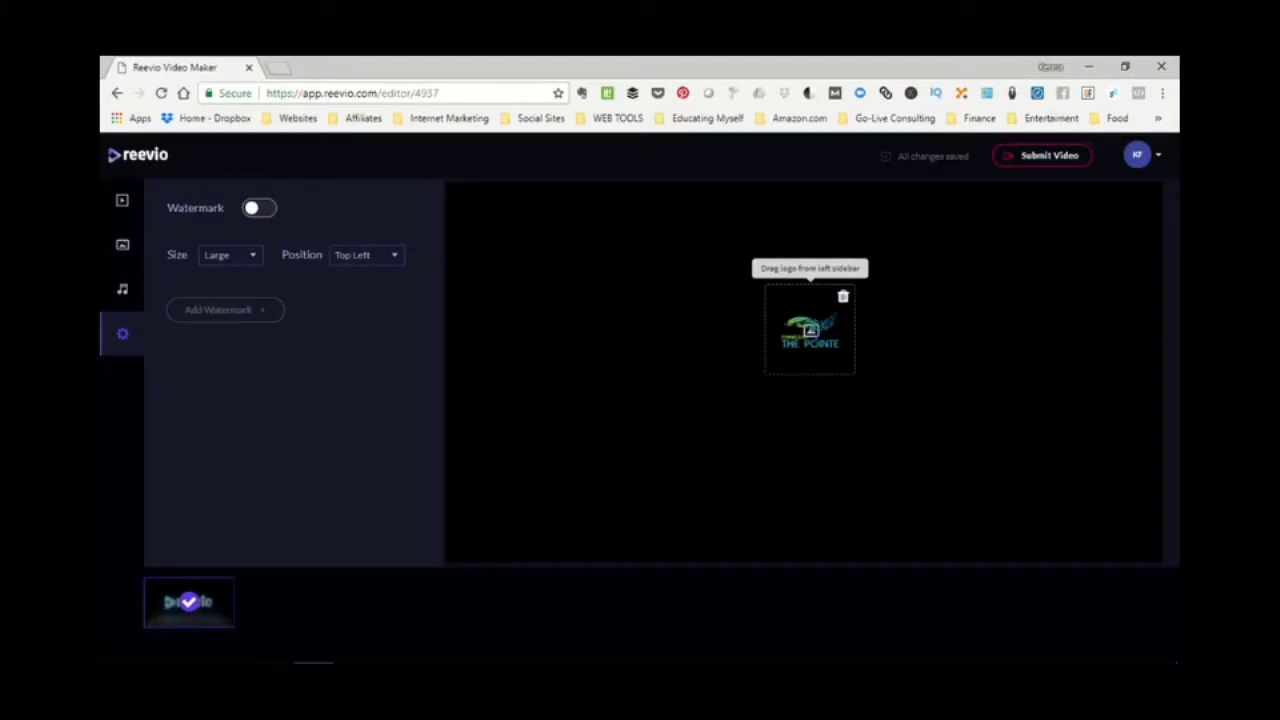
left_click(1045, 156)
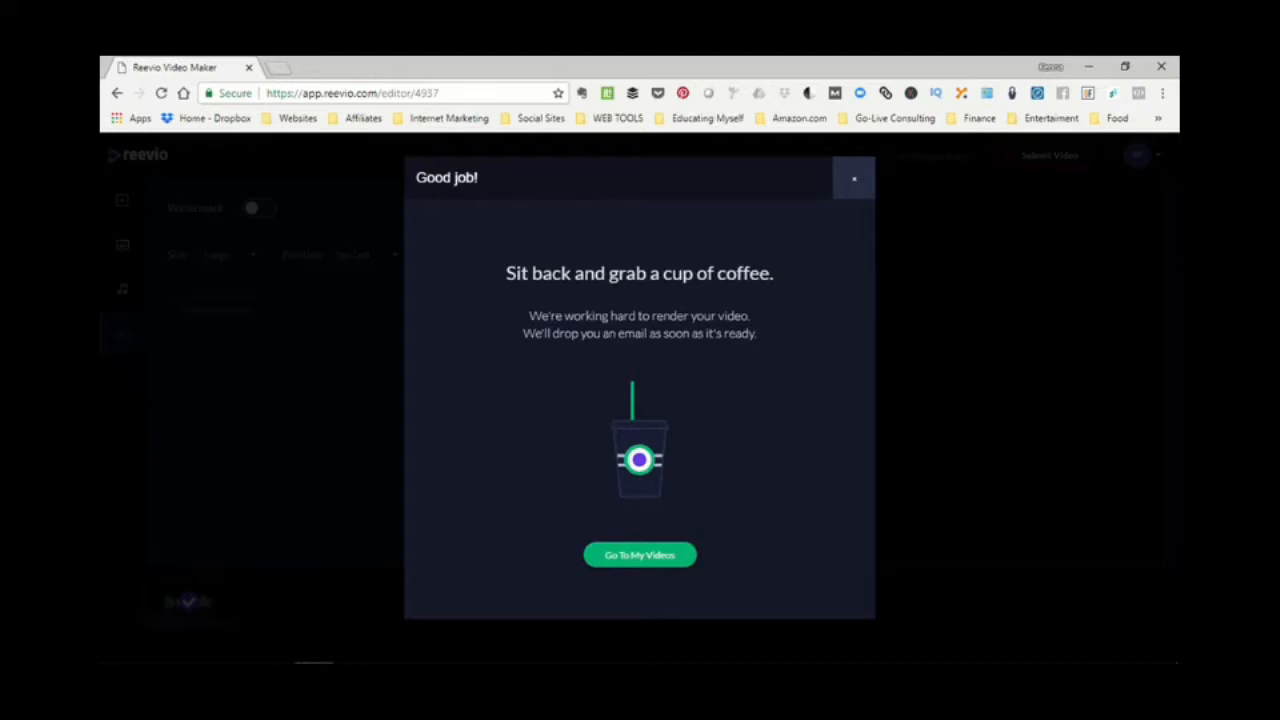
left_click(854, 178)
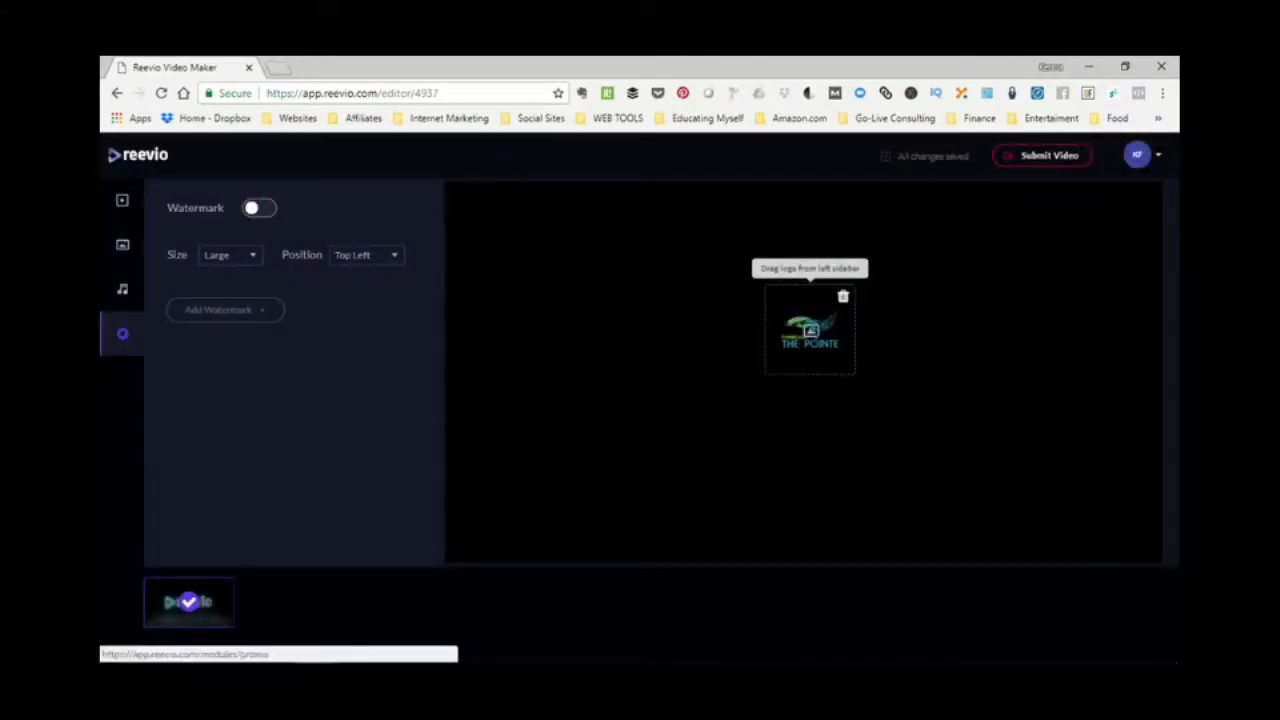
- Return to the template gallery and show the Whiteboard templates
left_click(138, 155)
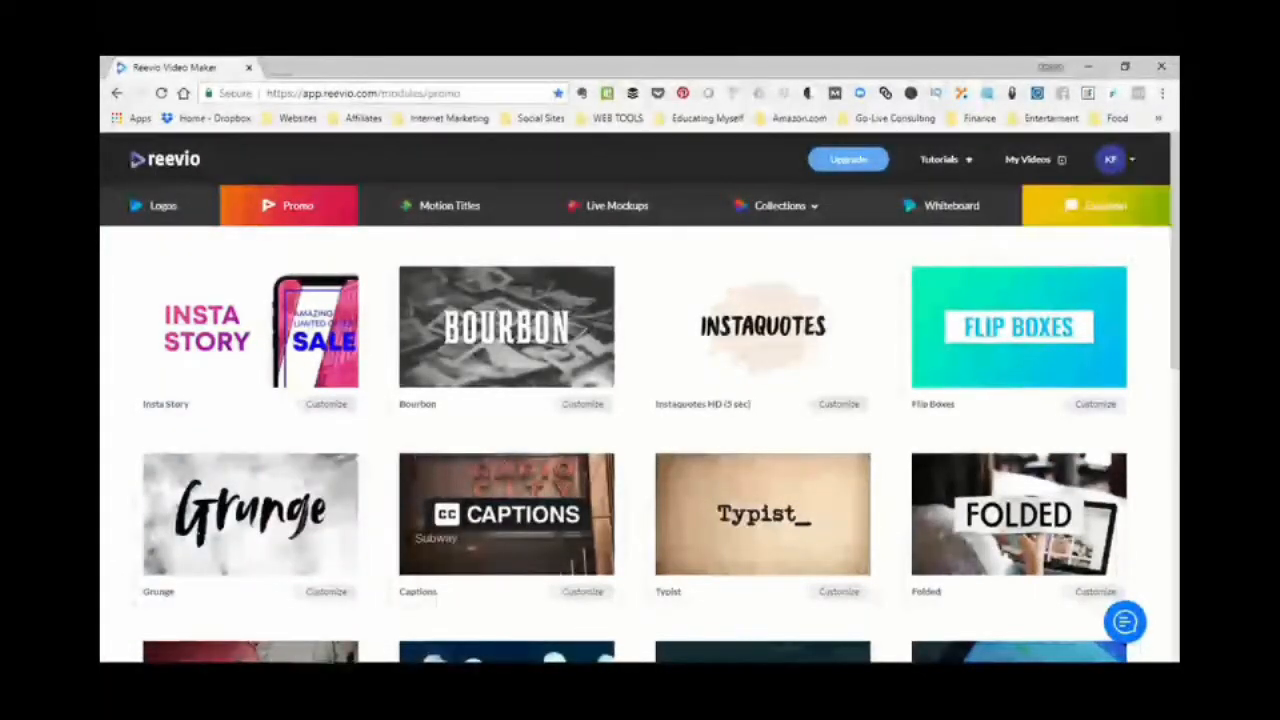
key("ctrl")
left_click(994, 206)
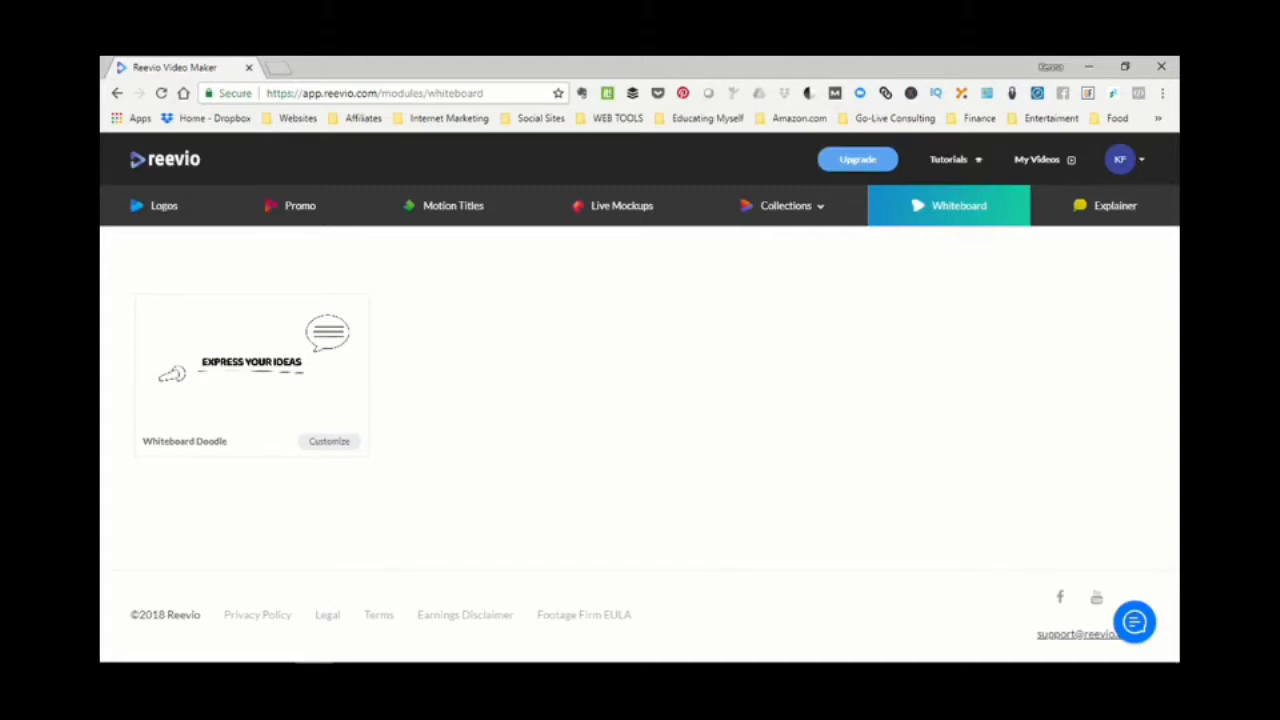
- Customize the Whiteboard Doodle template and title the new video "demo too"
left_click(331, 441)
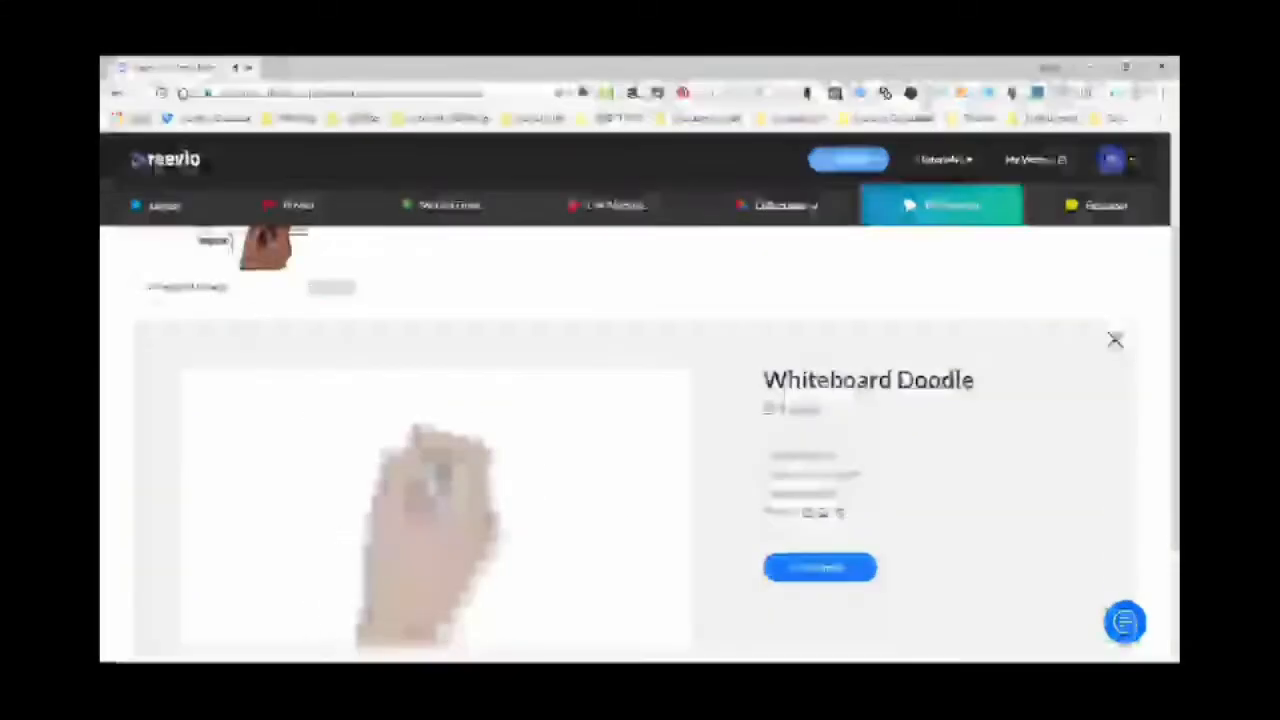
scroll(640, 440, "down", 2)
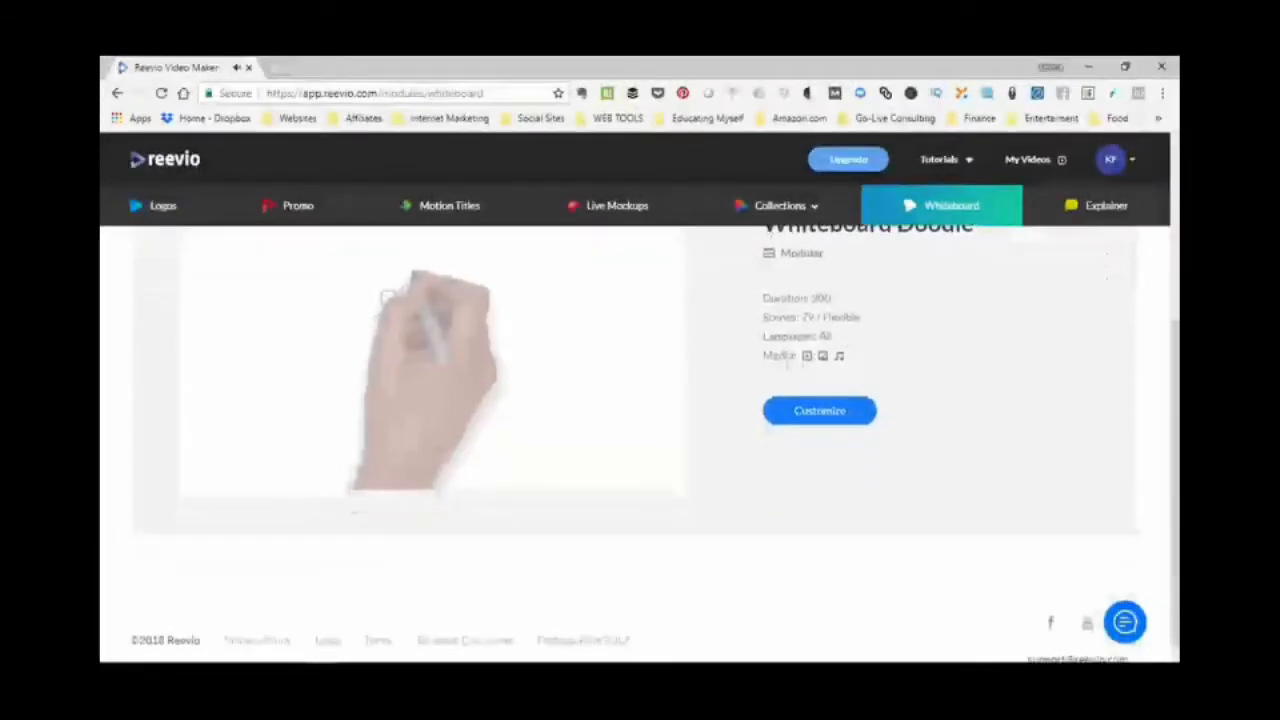
key("ctrl")
key("ctrl")
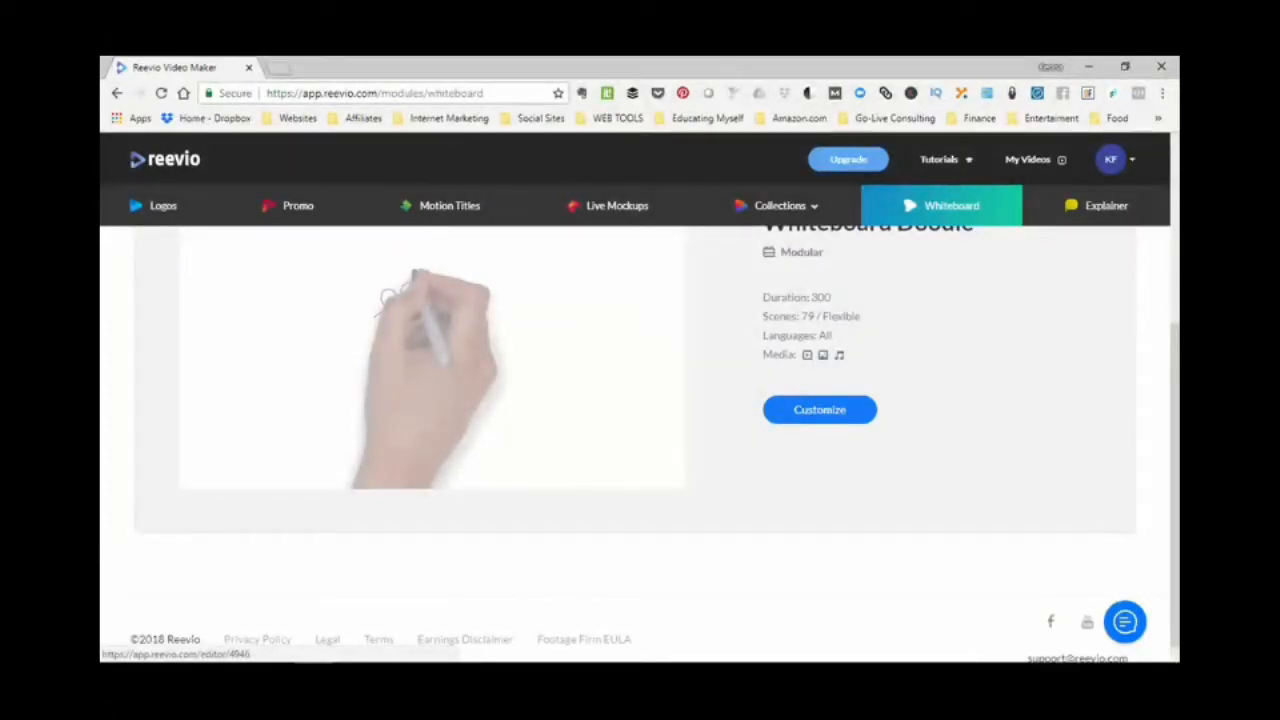
left_click(819, 409)
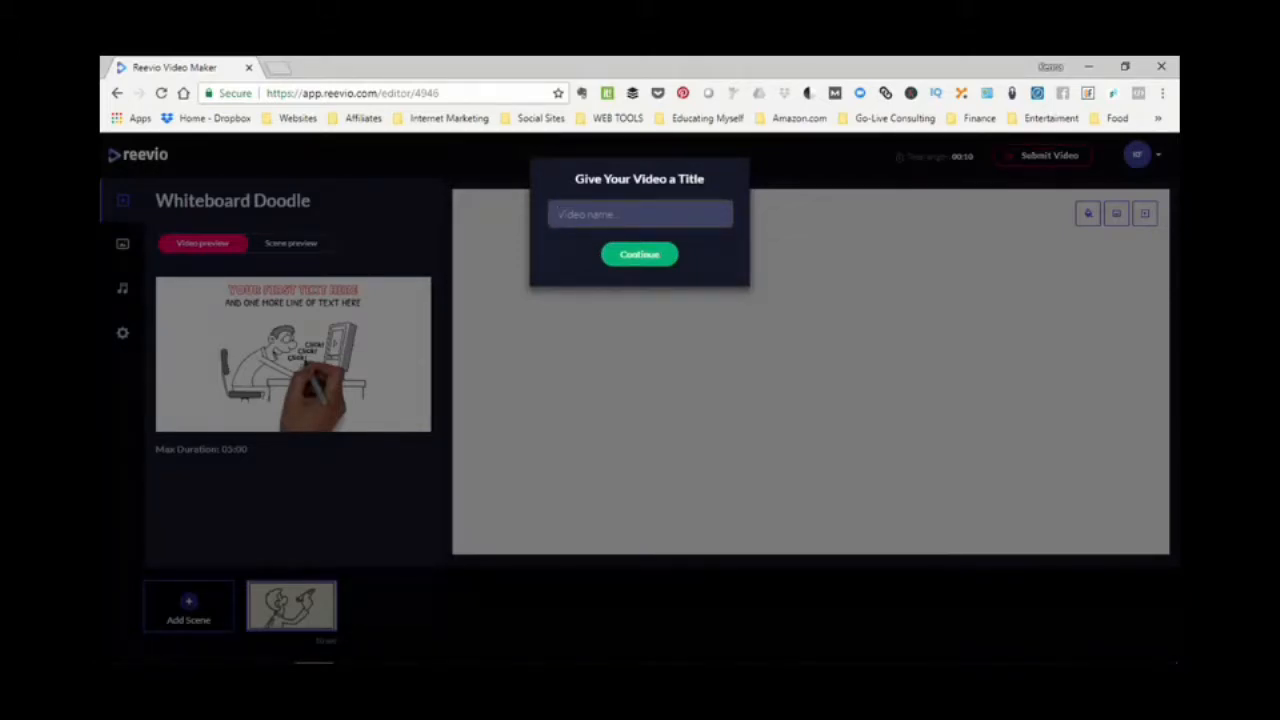
type("mo teoo")
key("Return")
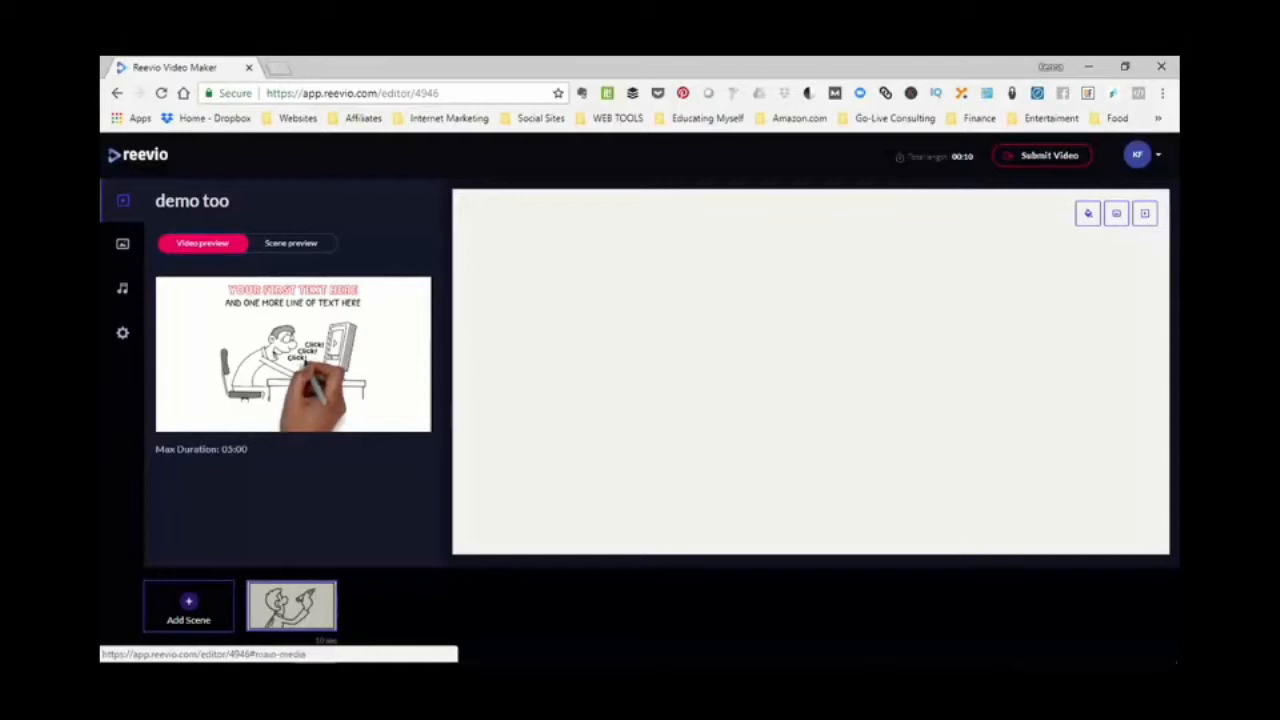
- View the video's media, music and watermark settings
left_click(122, 243)
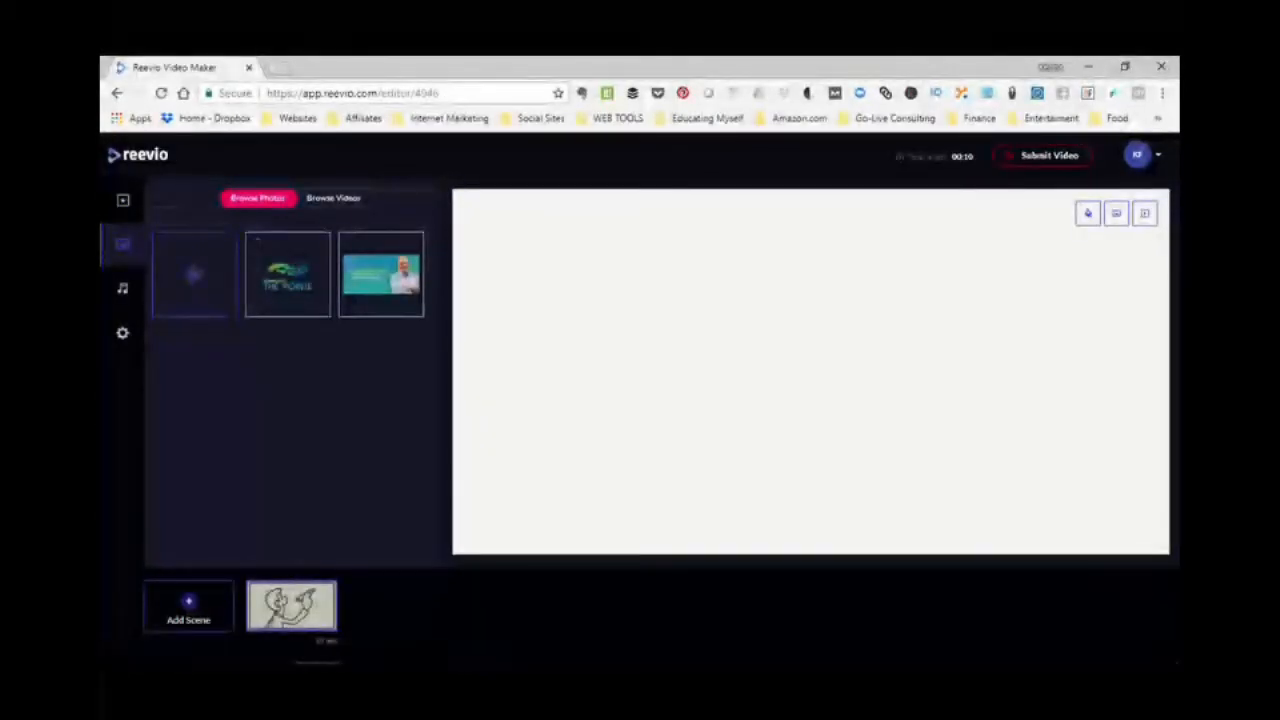
left_click(122, 288)
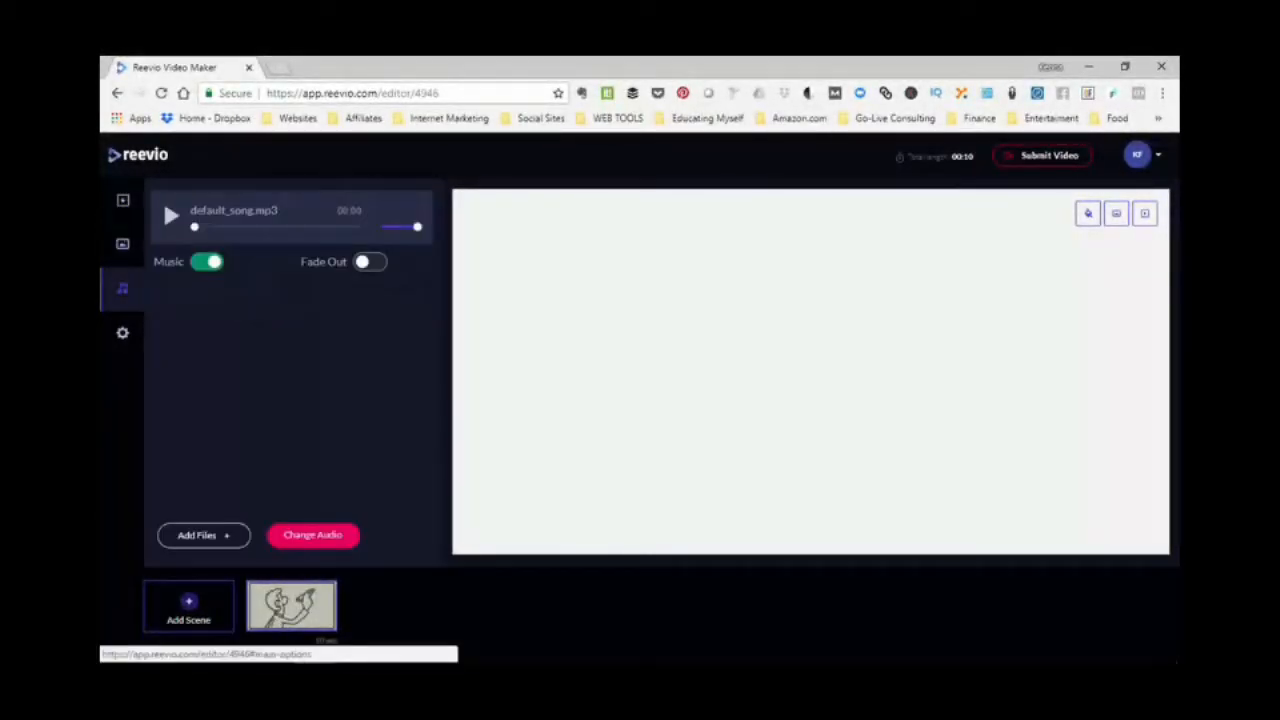
left_click(122, 333)
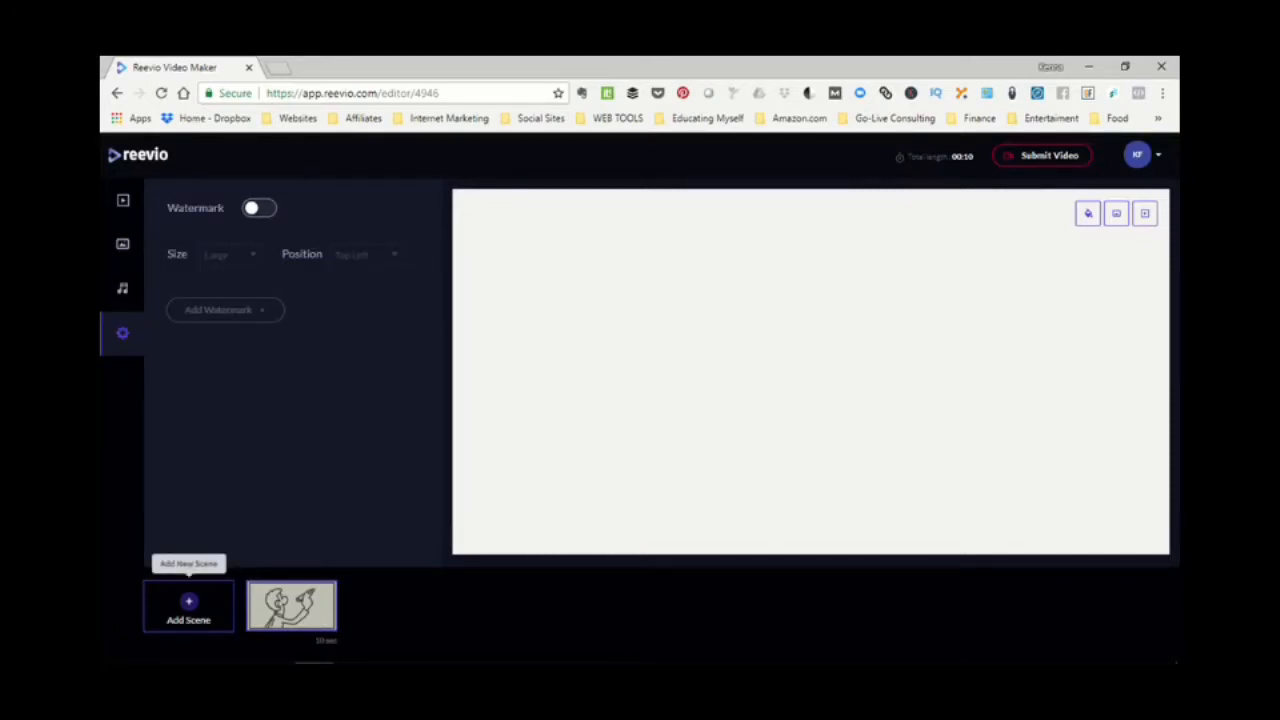
- Add three hand-drawn scenes with two lines of text each to the video from the first page of scenes
left_click(188, 605)
mouse_move(292, 606)
left_click(188, 605)
left_click(188, 605)
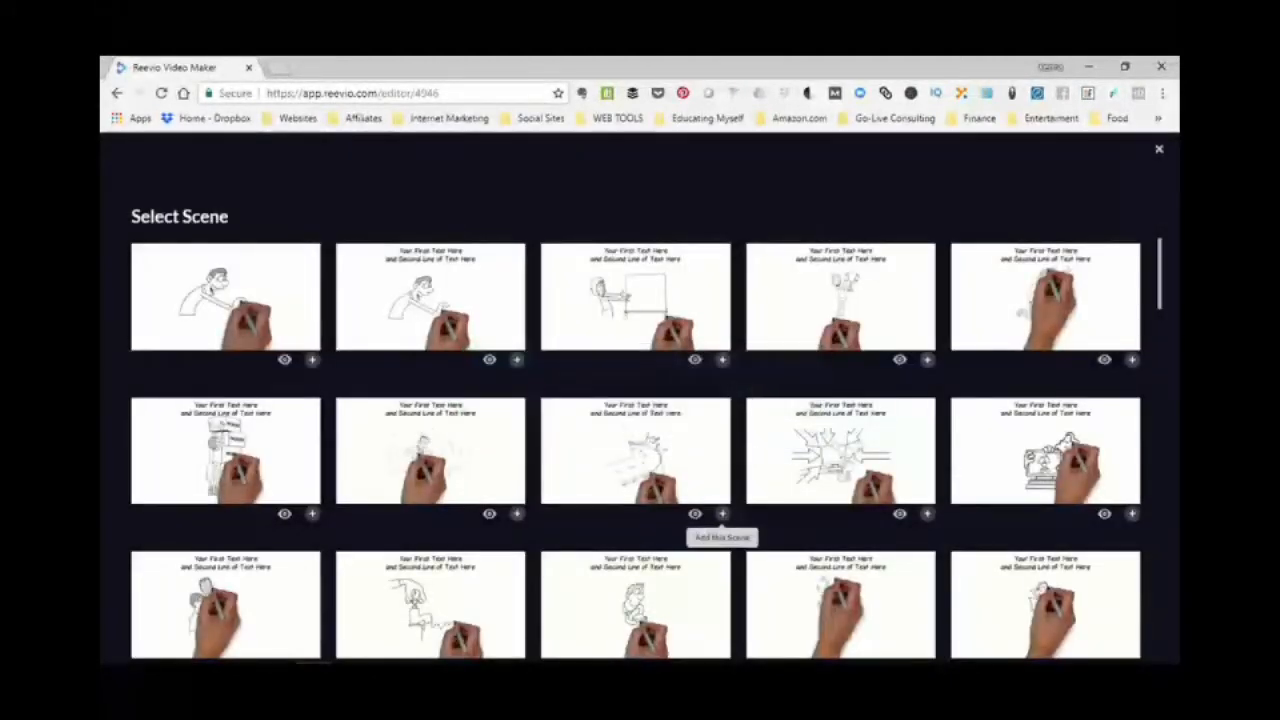
left_click(722, 514)
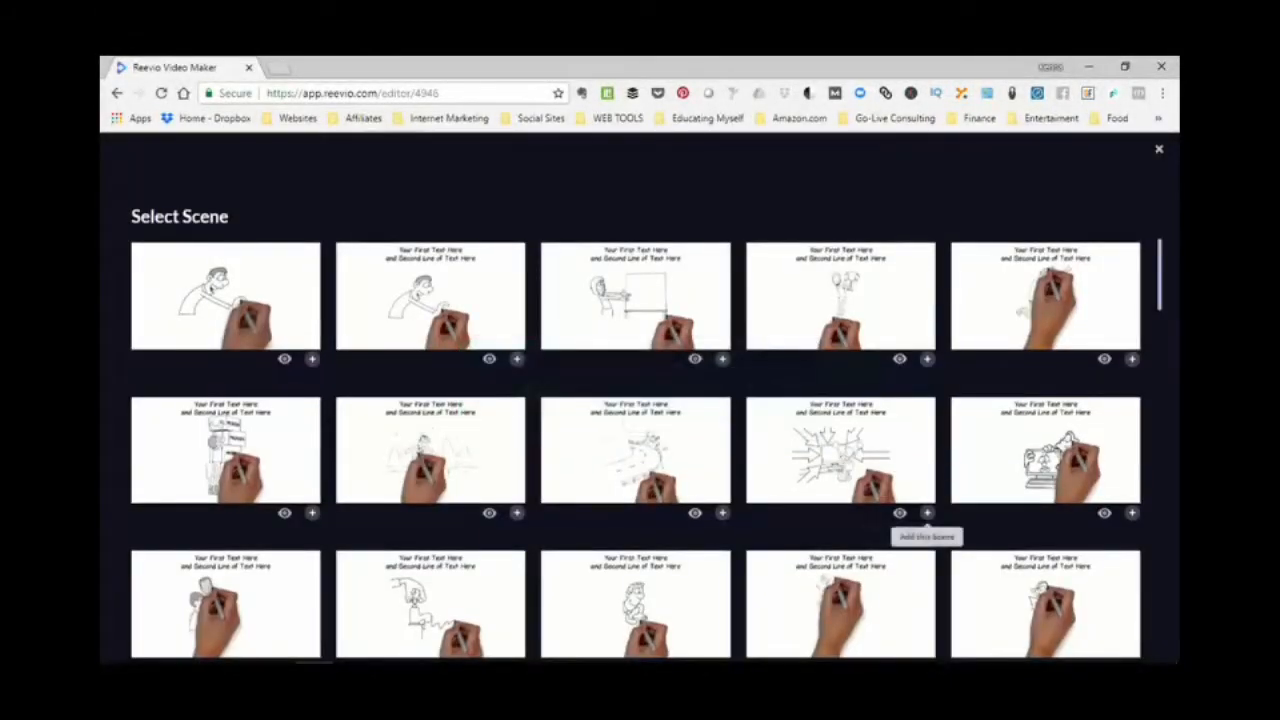
left_click(927, 514)
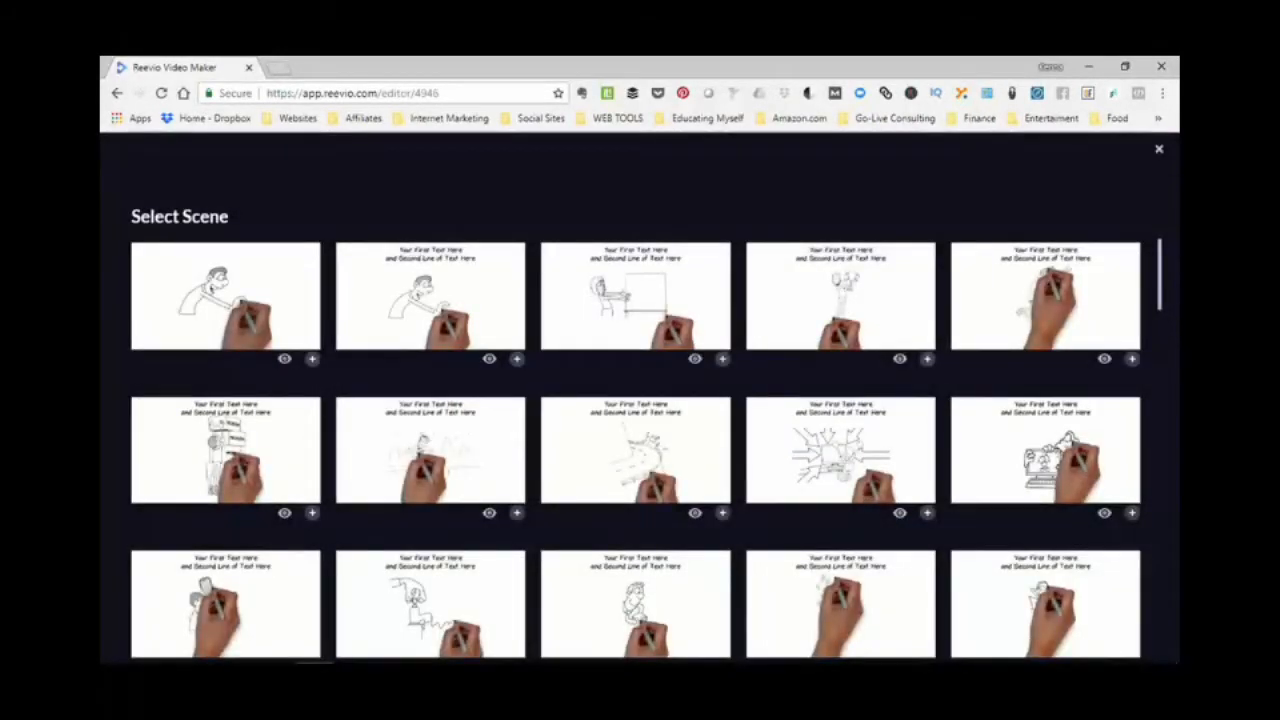
- Look at the third page of available whiteboard scenes and return to the editor
scroll(635, 450, "down", 10)
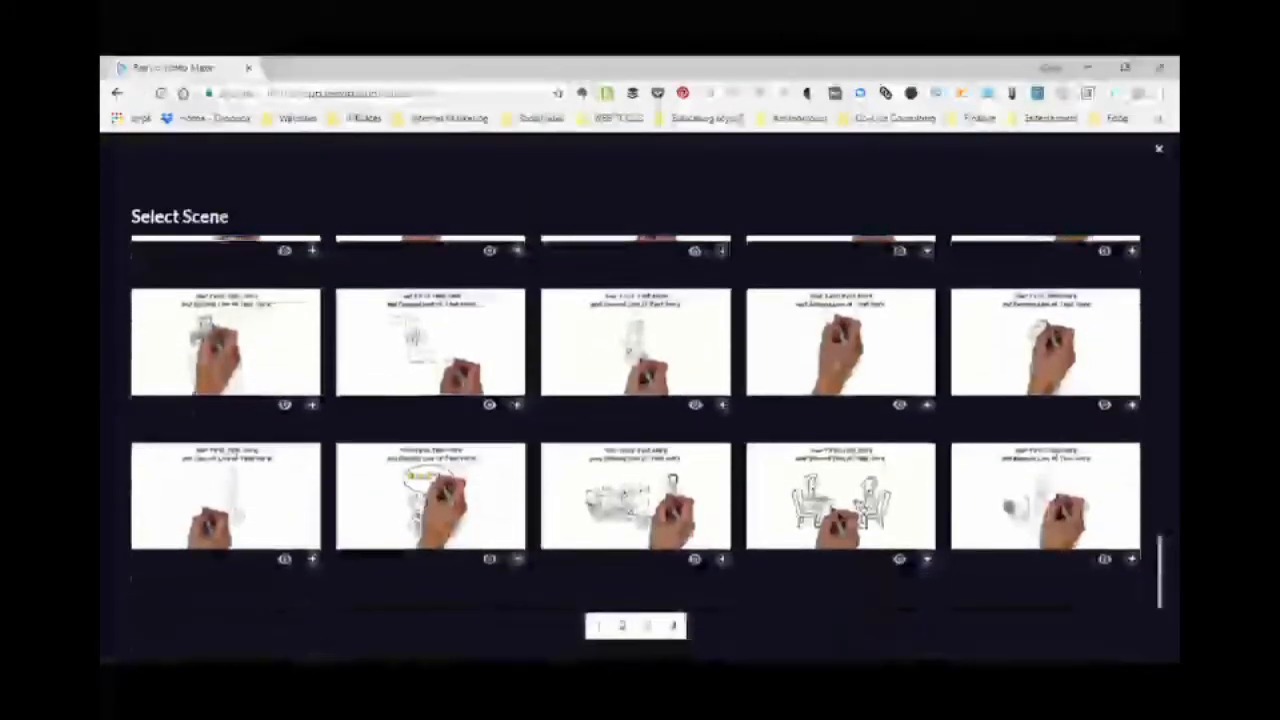
left_click(648, 626)
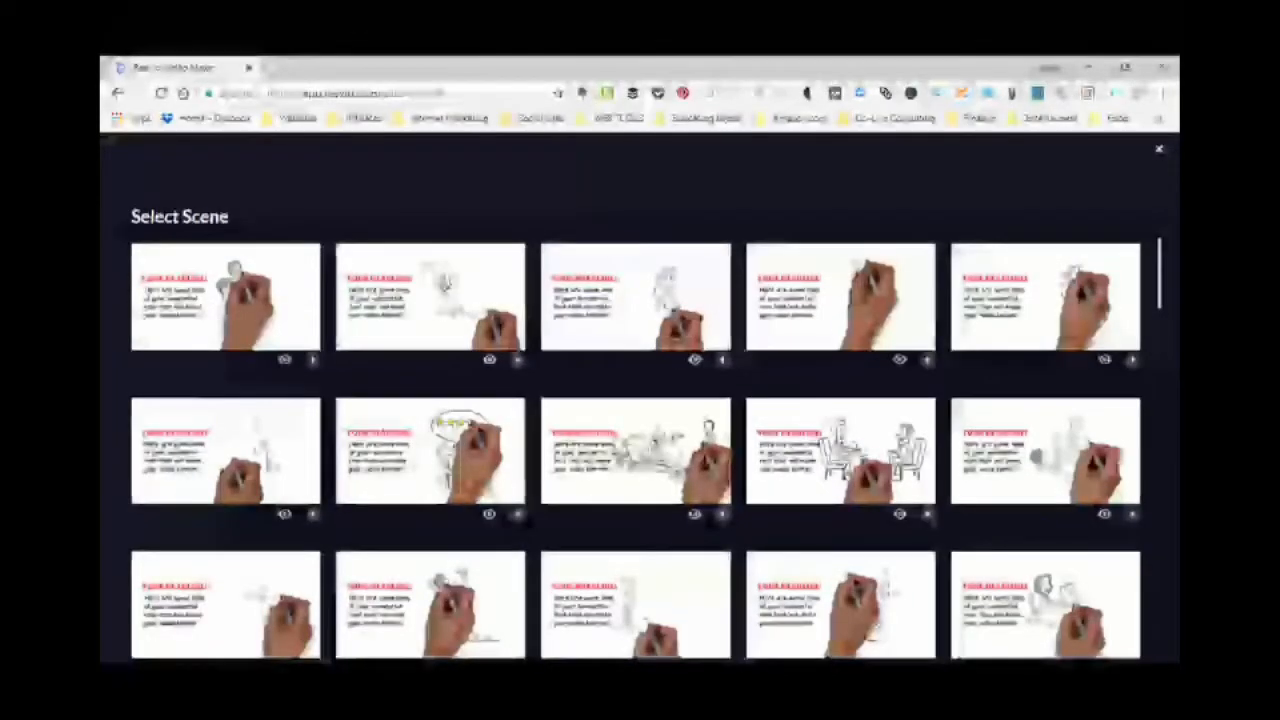
left_click(1159, 149)
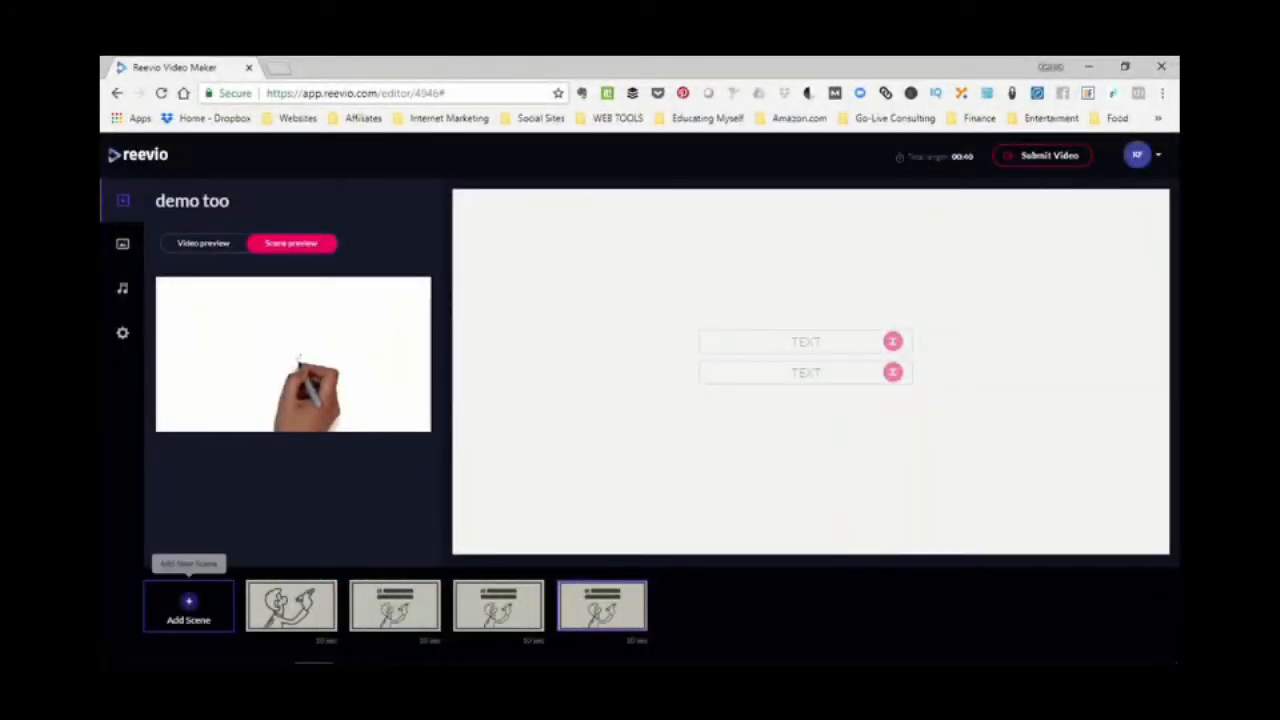
- Delete the first scene, the one without text lines, from the video's timeline
mouse_move(326, 595)
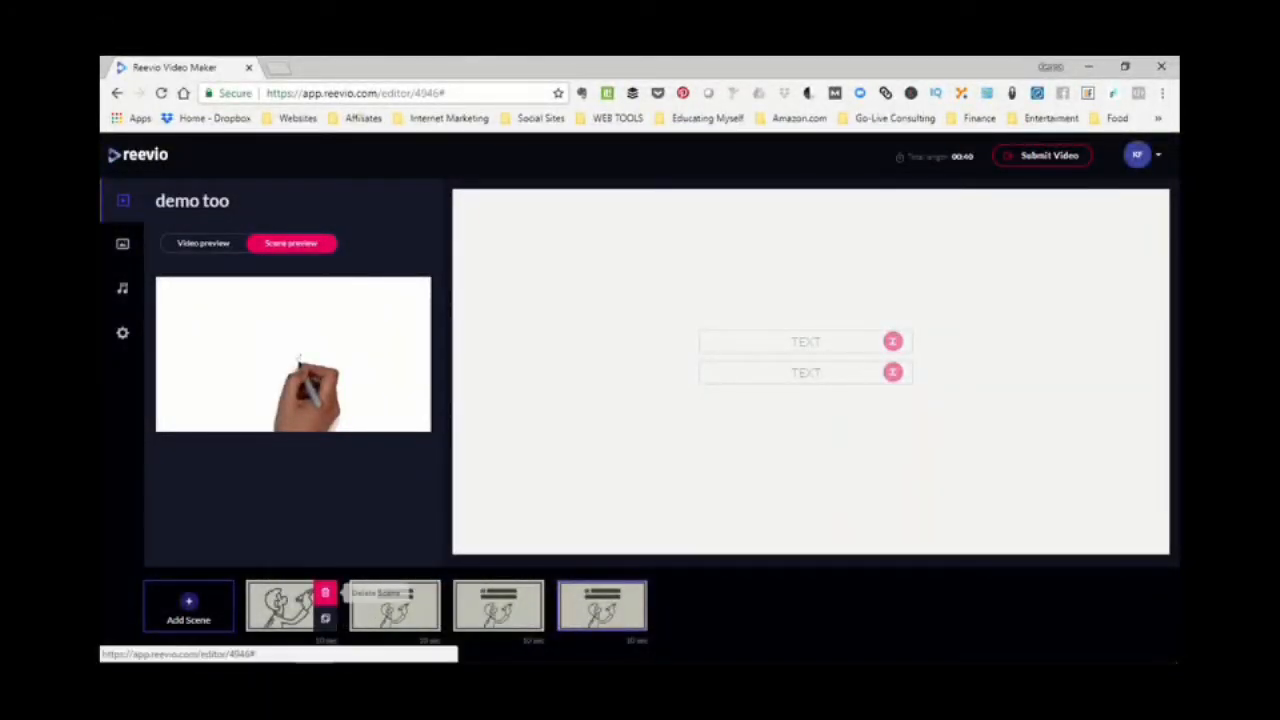
left_click(325, 594)
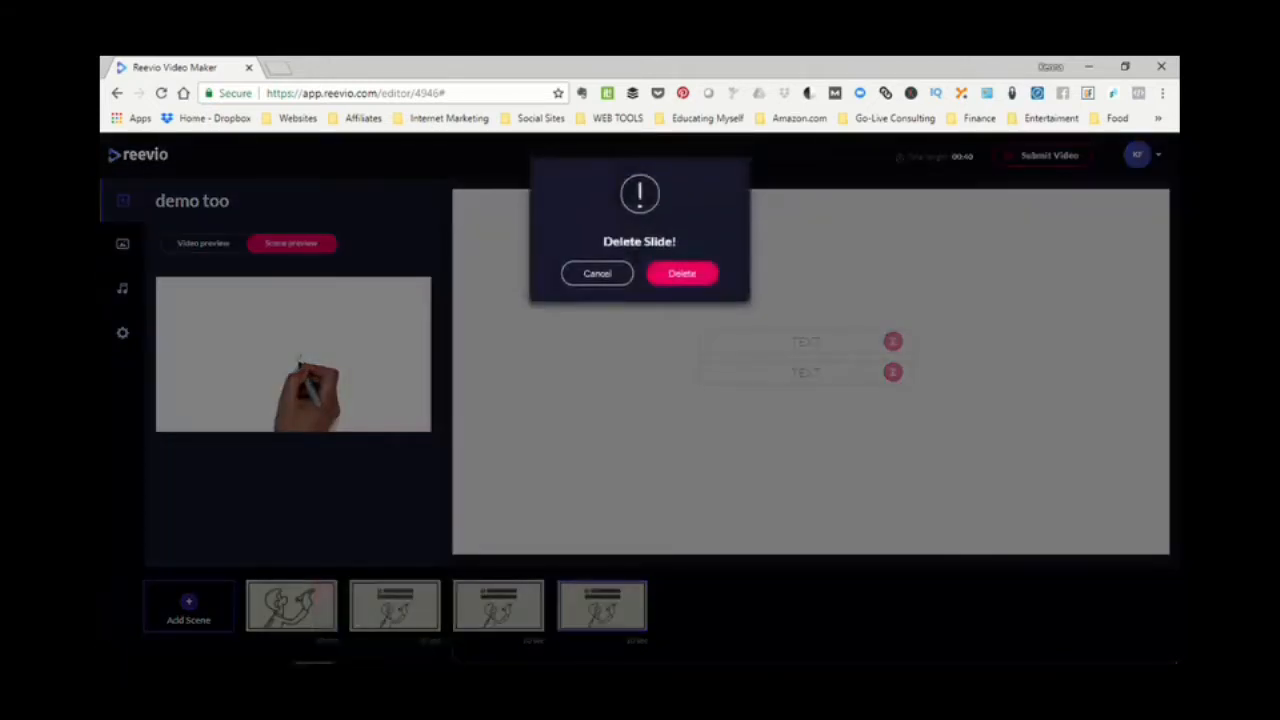
left_click(682, 273)
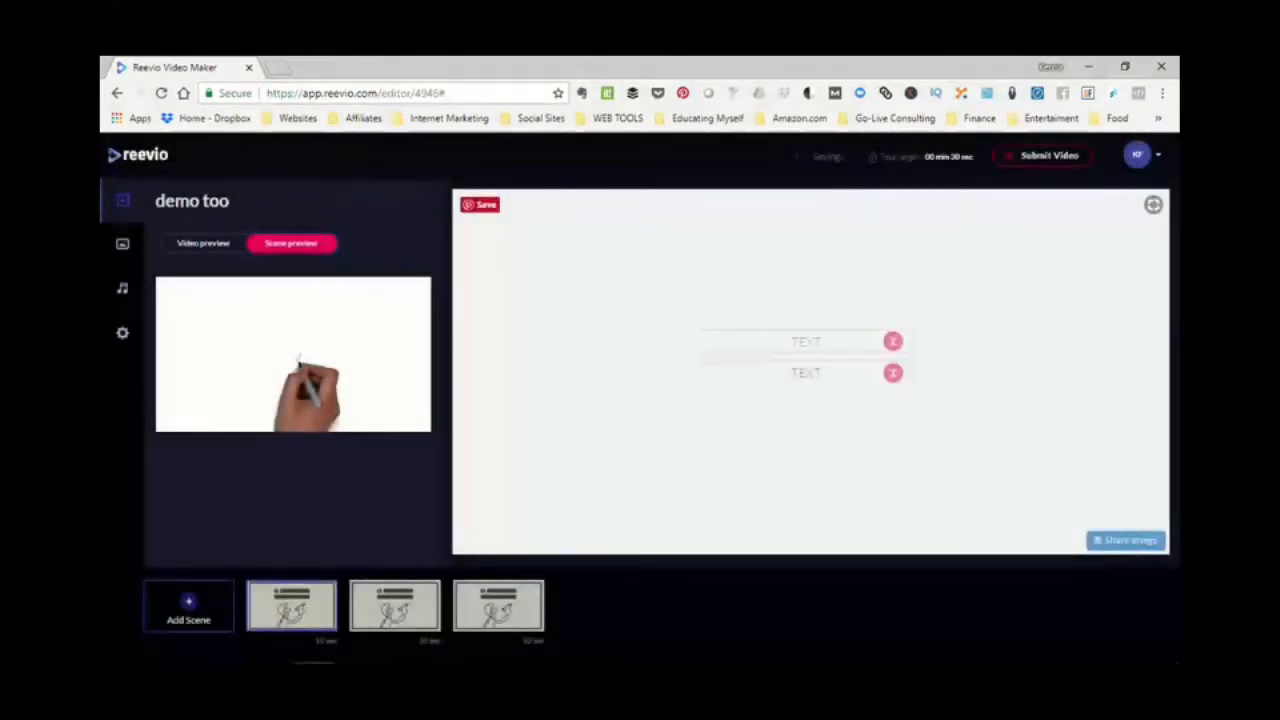
mouse_move(325, 594)
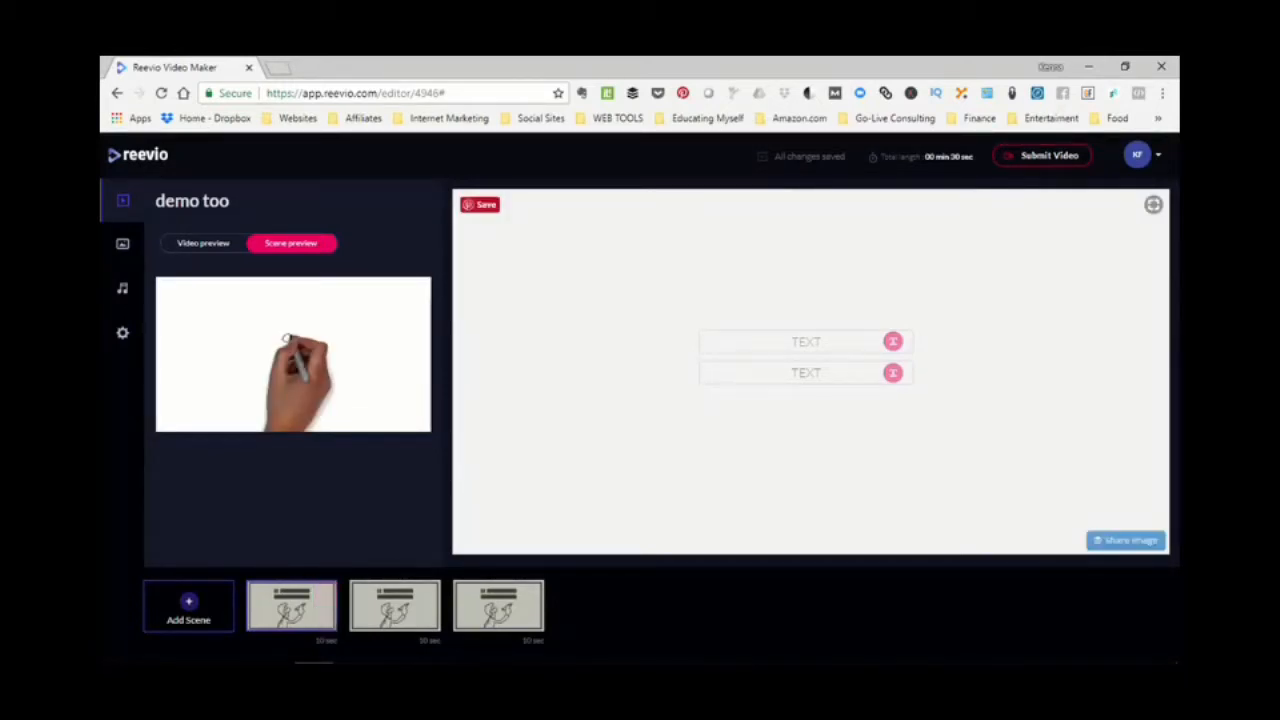
- Replace the first text line of the scene with "Add Text"
left_click(806, 341)
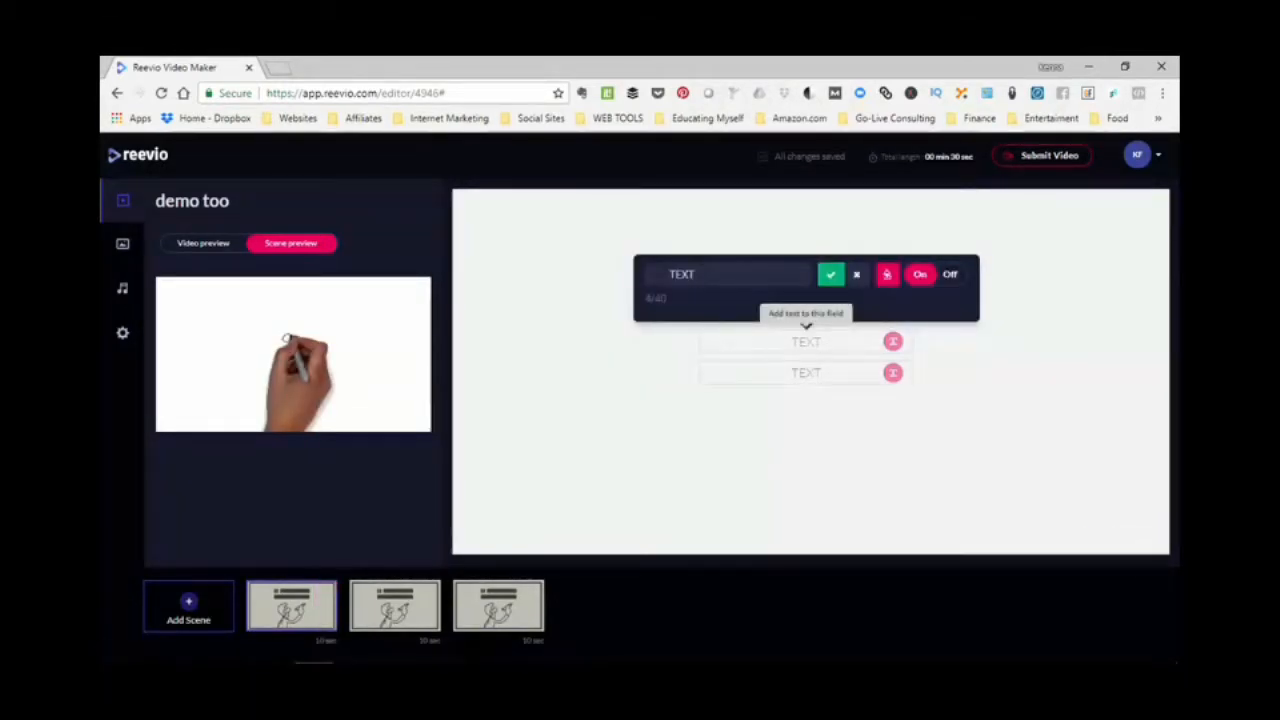
type("add text")
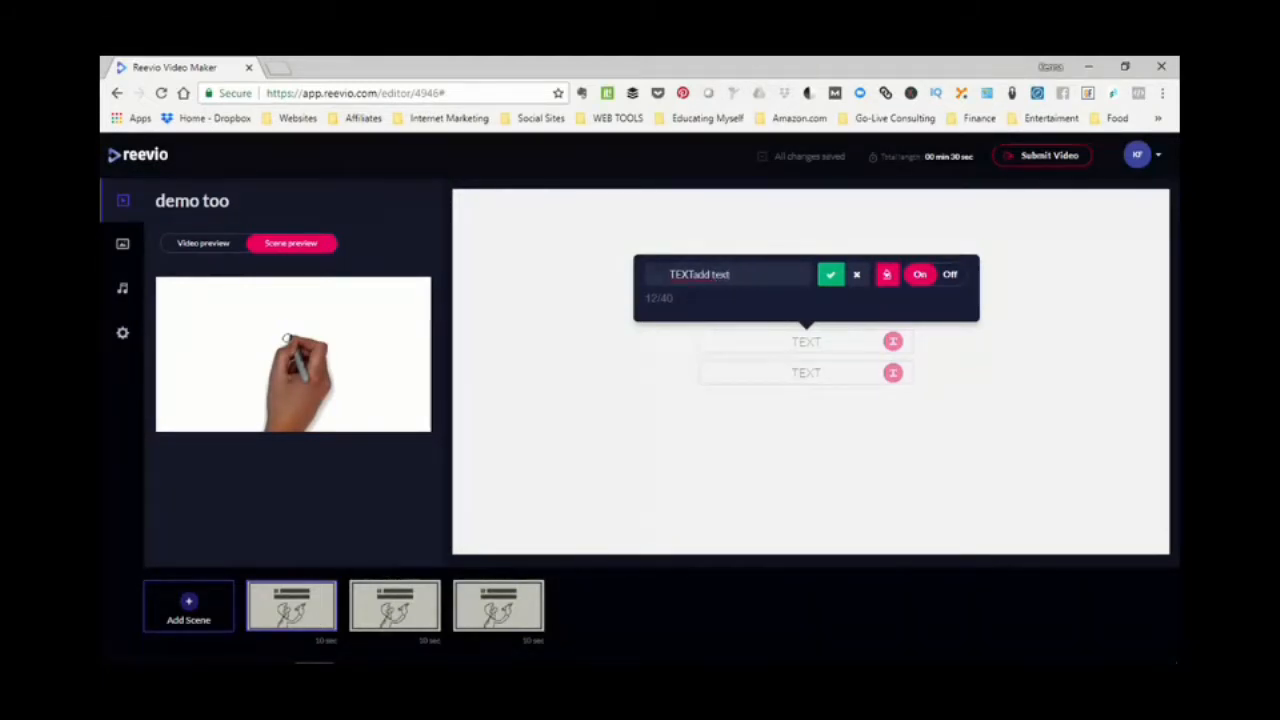
left_click_drag(731, 274, 682, 274)
type("Add Te")
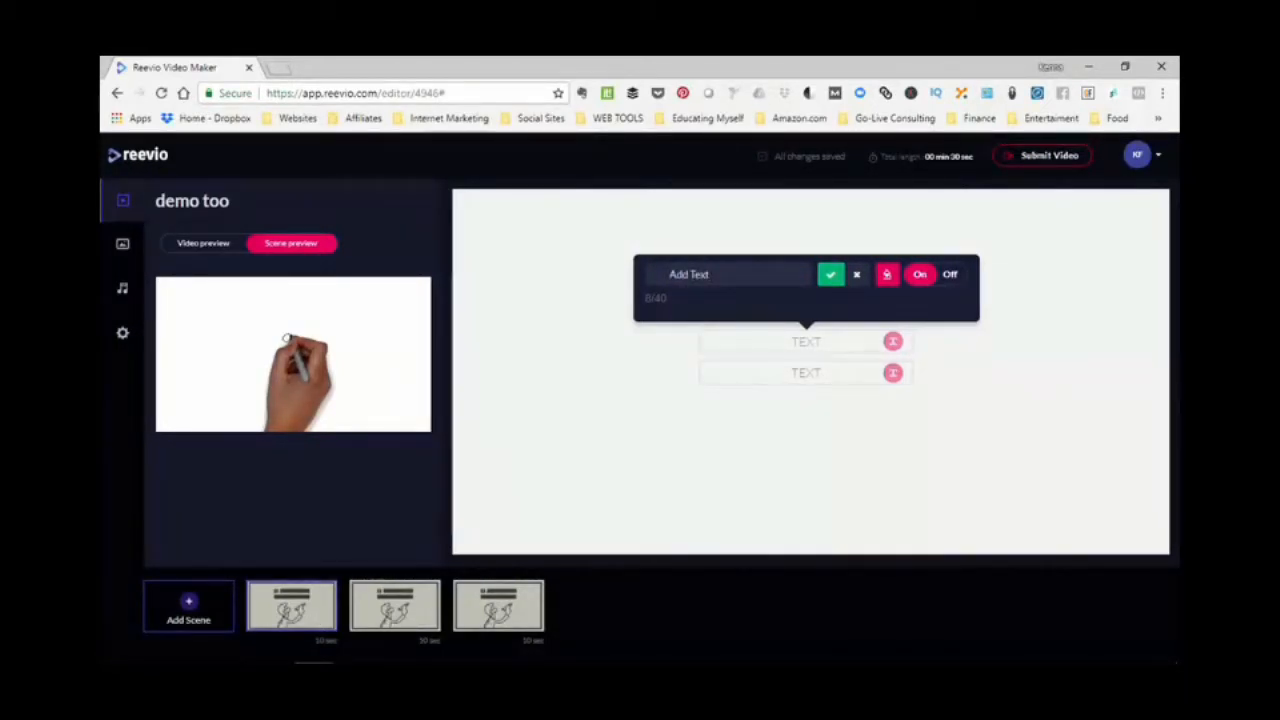
left_click(831, 274)
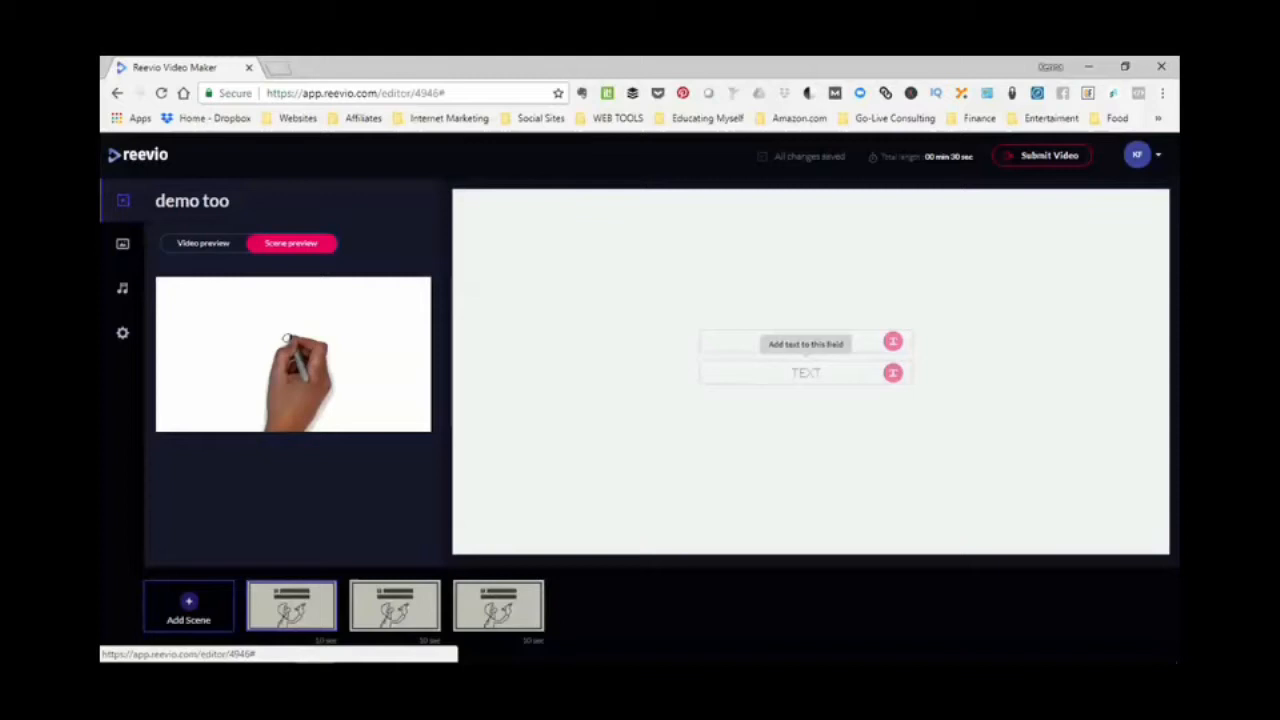
- Replace the second text line of the scene with "Add more Text"
left_click(805, 372)
double_click(681, 305)
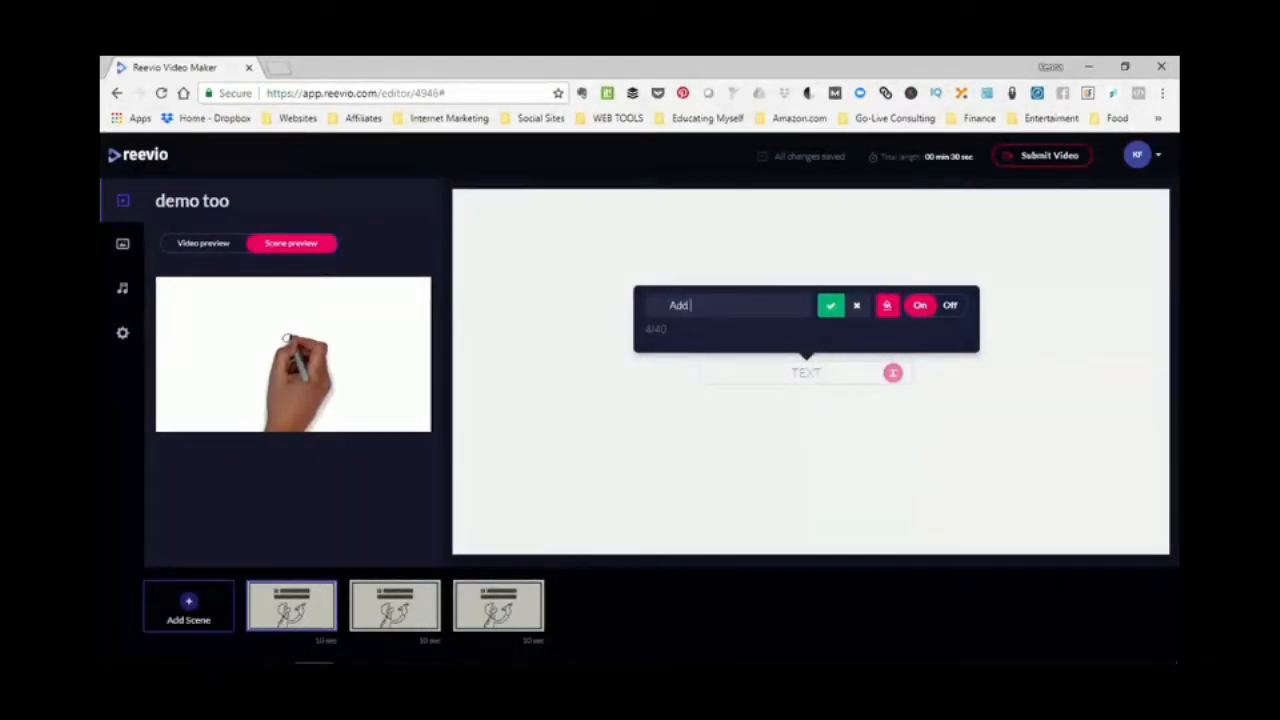
type("Add more Text")
key("Return")
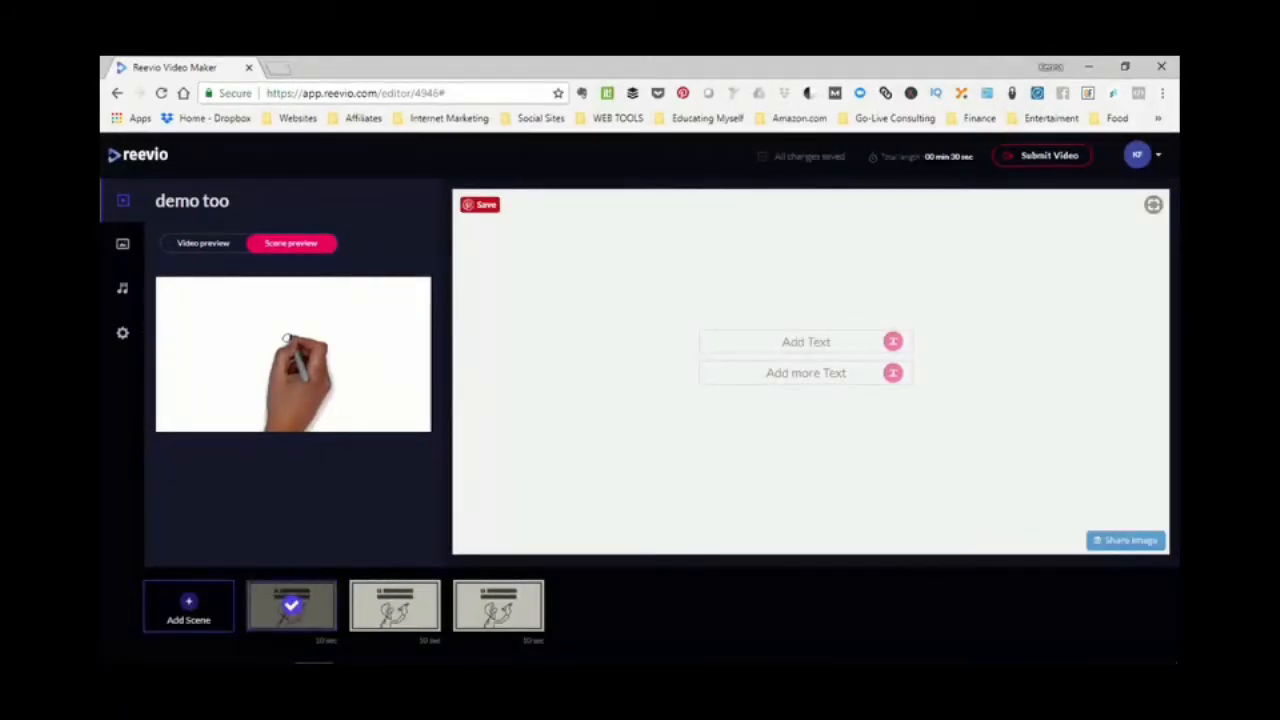
- Select the first scene, try to submit the video for rendering and close the submission dialog
mouse_move(310, 606)
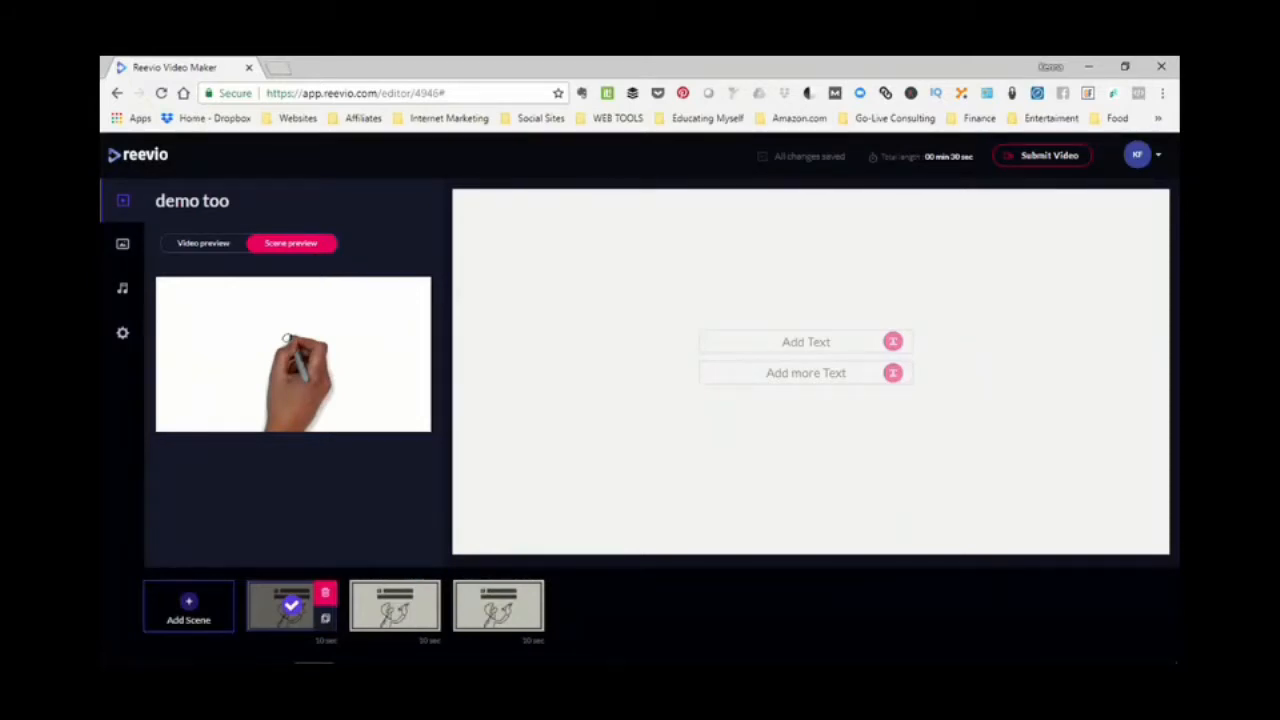
left_click(290, 610)
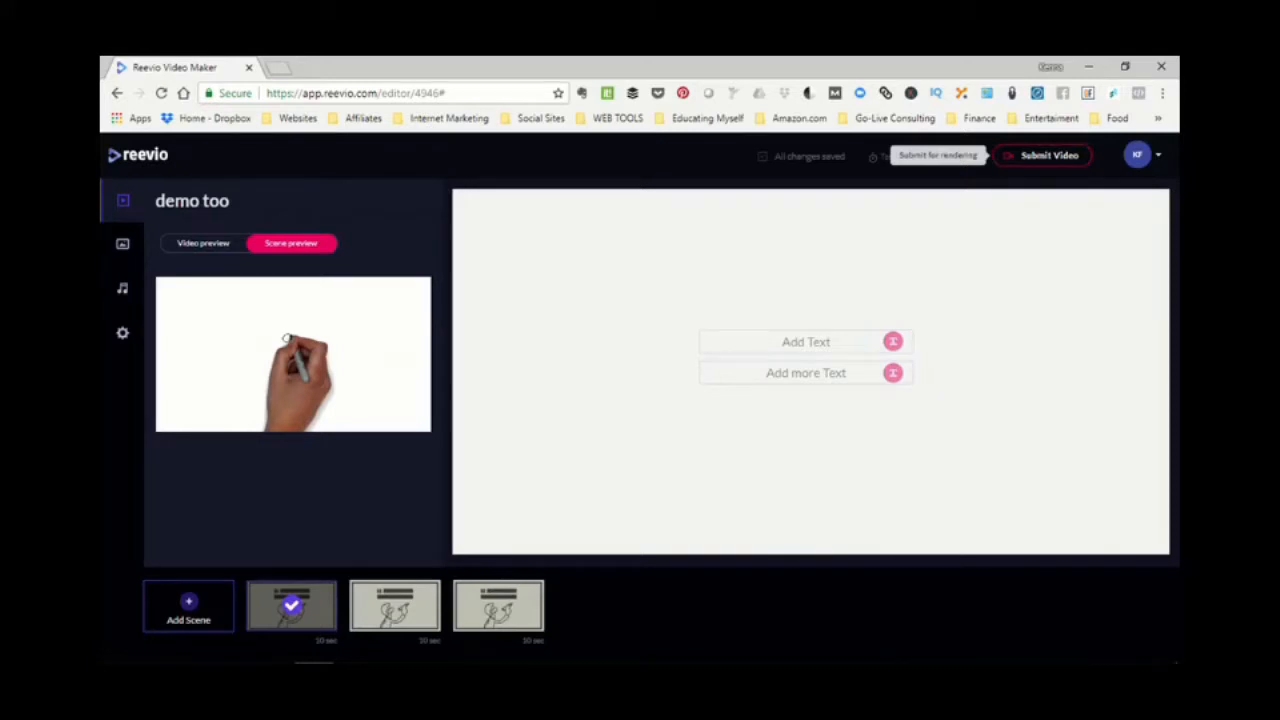
left_click(1049, 155)
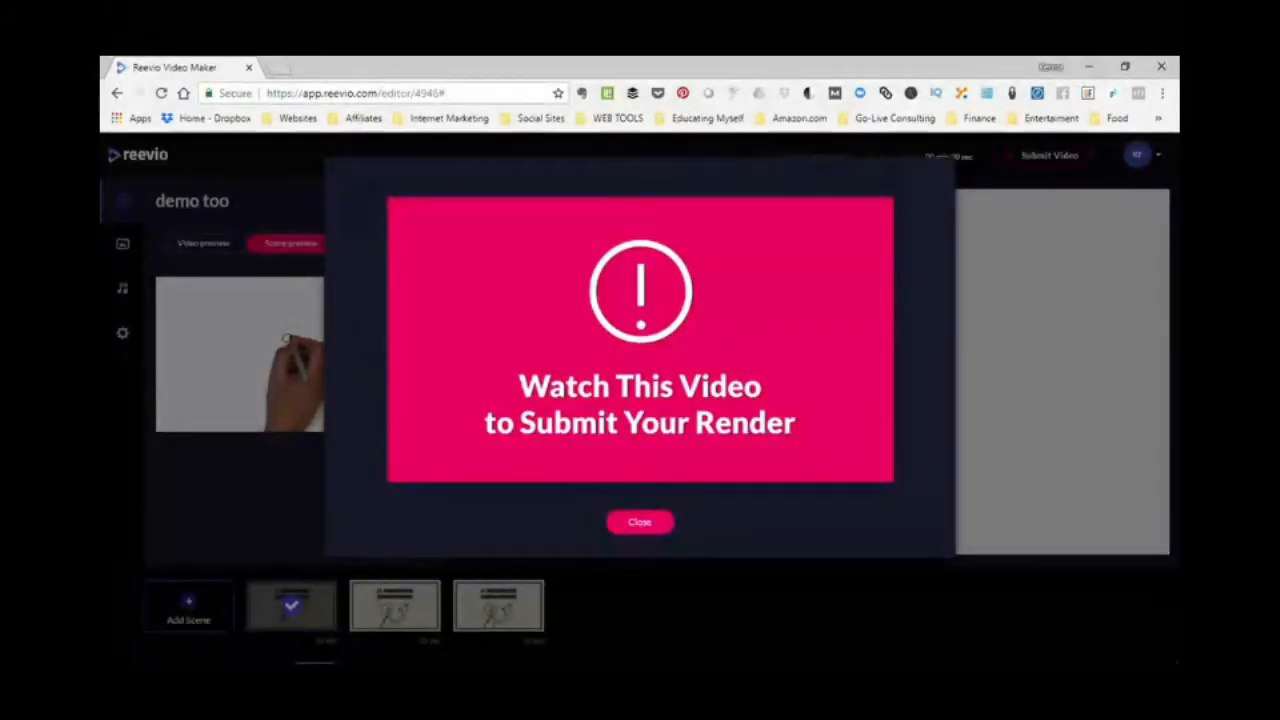
left_click(640, 522)
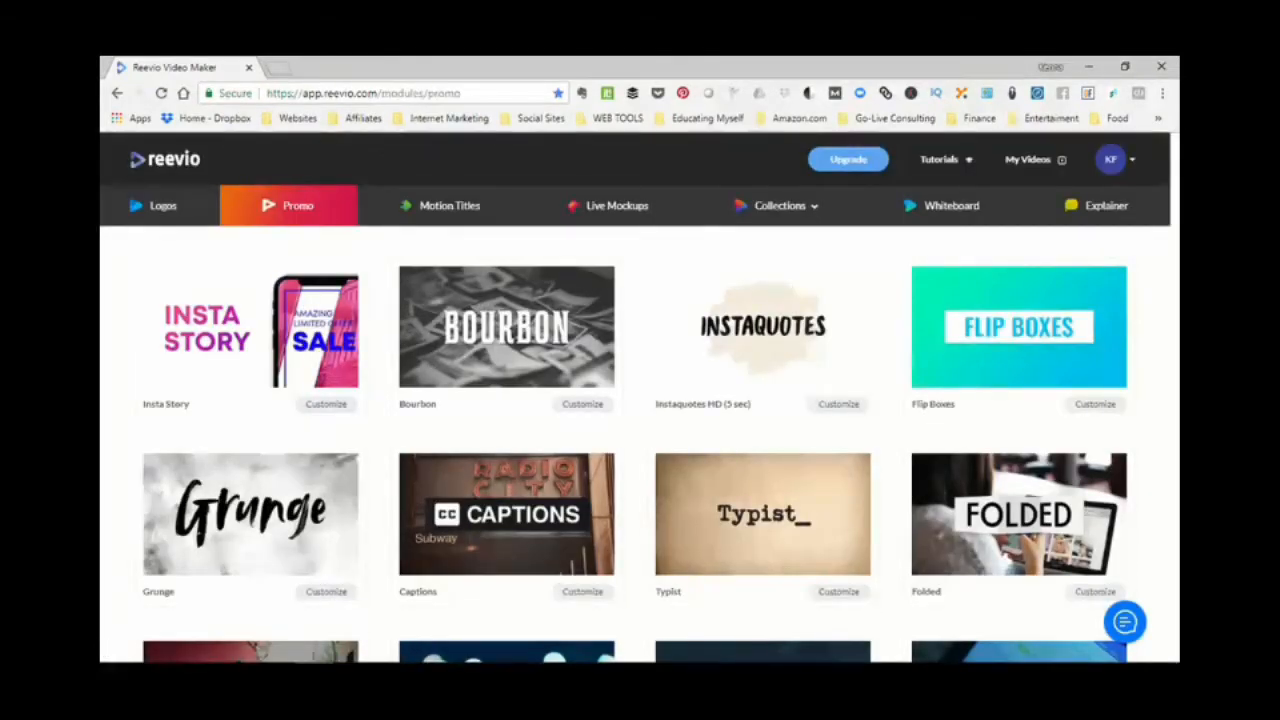
- Open the list of own videos and look through all drafts and finished renders
left_click(1040, 162)
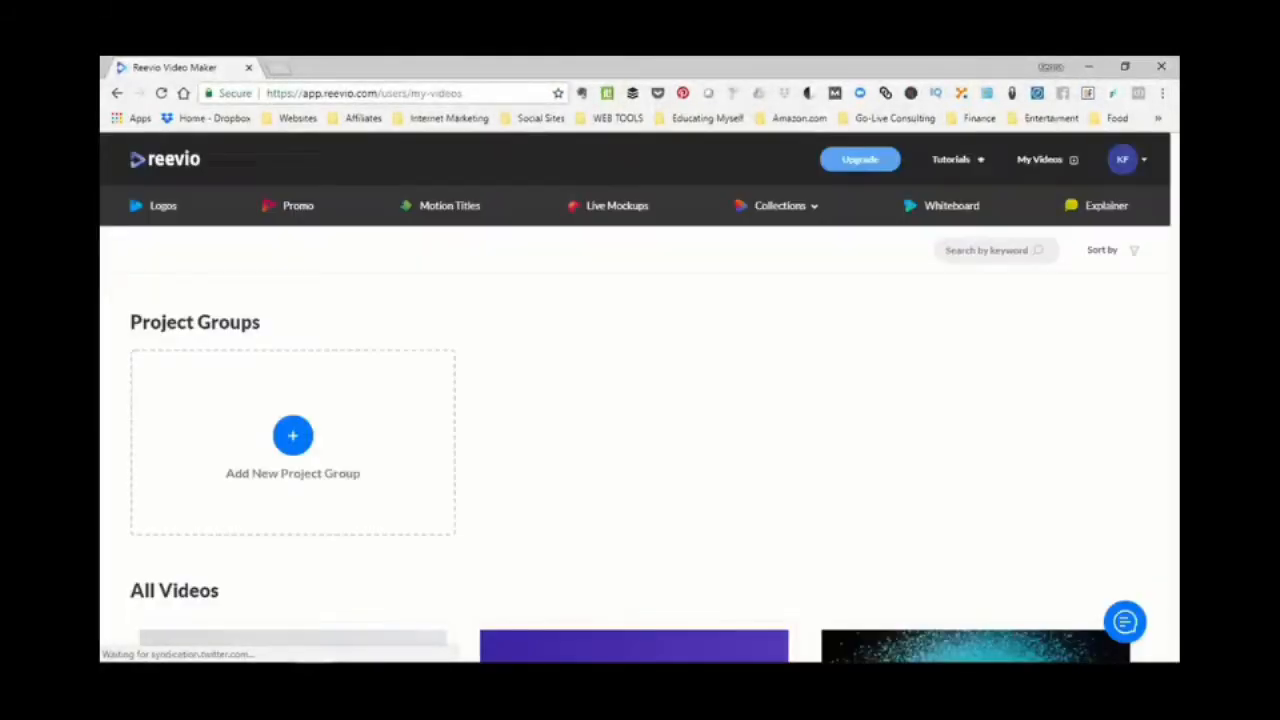
scroll(640, 444, "down", 4)
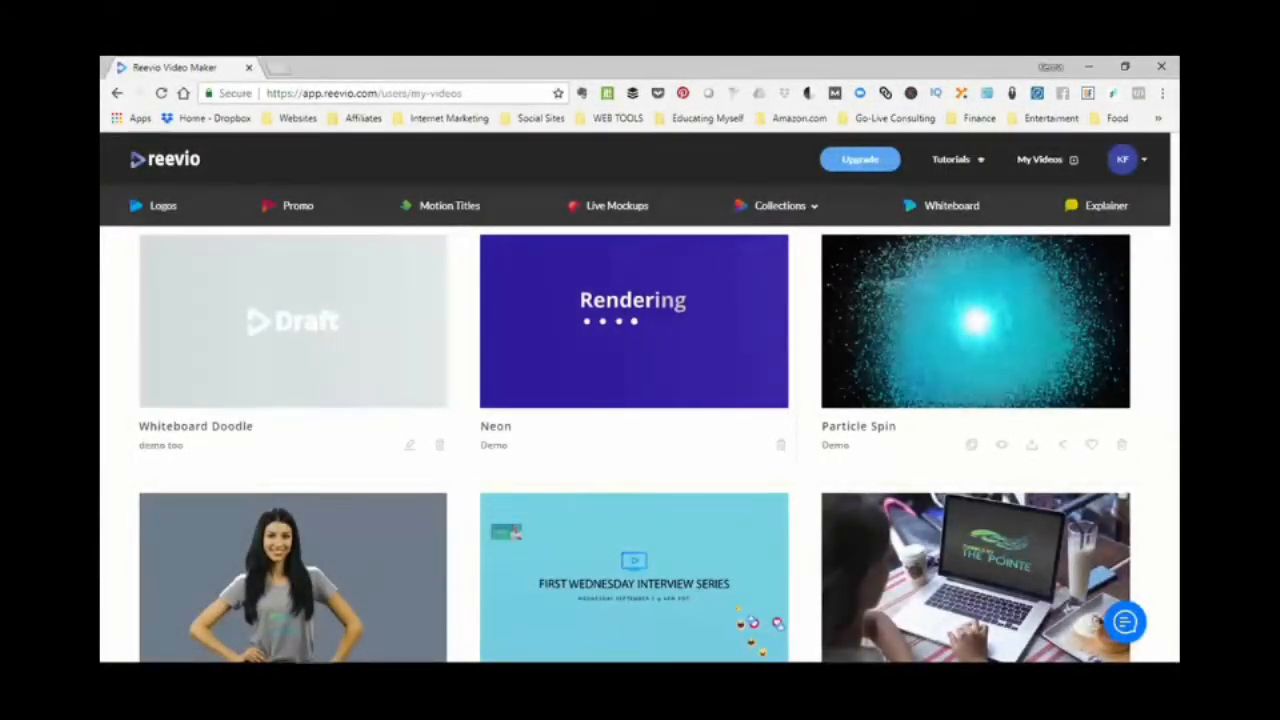
scroll(638, 444, "down", 1)
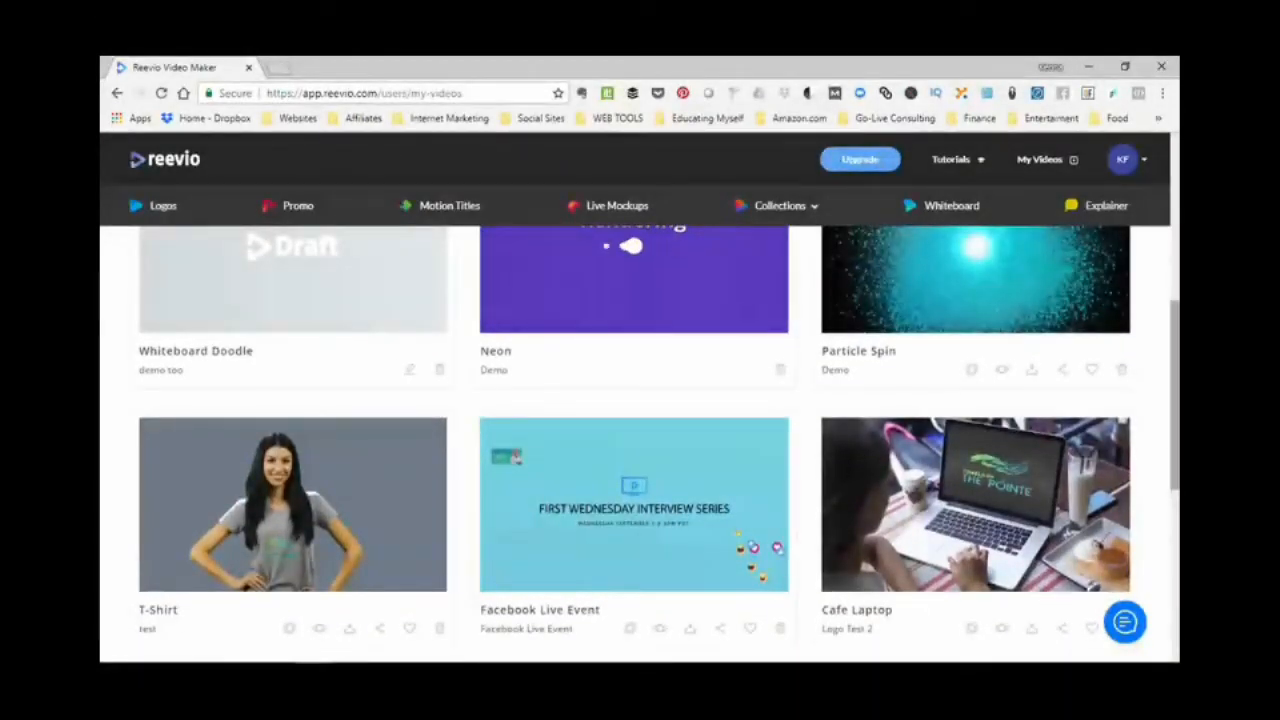
scroll(638, 444, "down", 4)
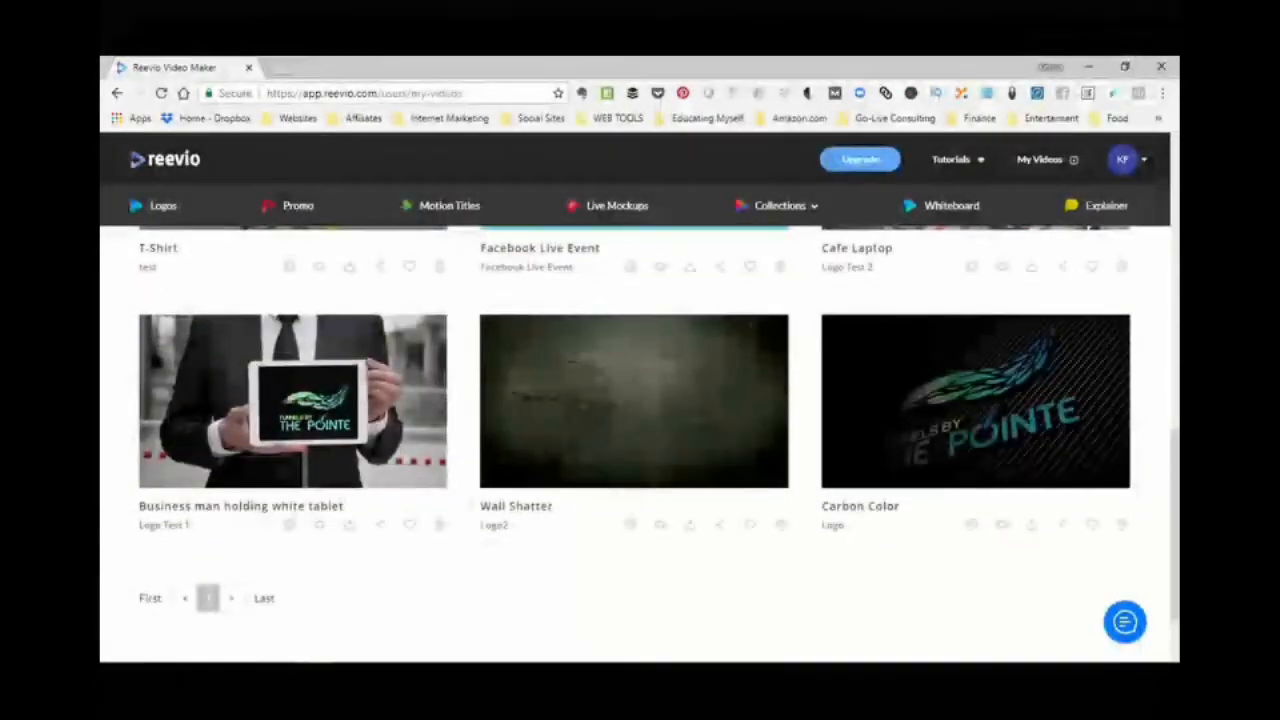
- Preview the Carbon Color logo video in full screen
mouse_move(975, 402)
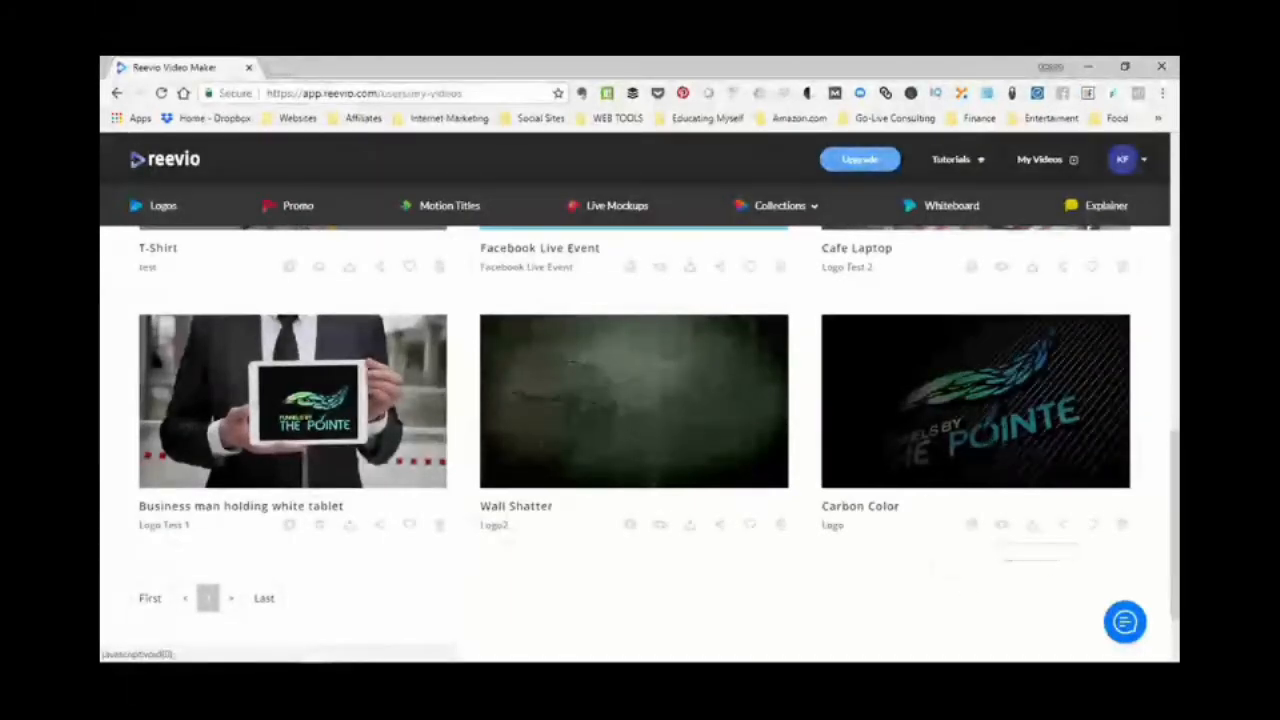
left_click(1001, 524)
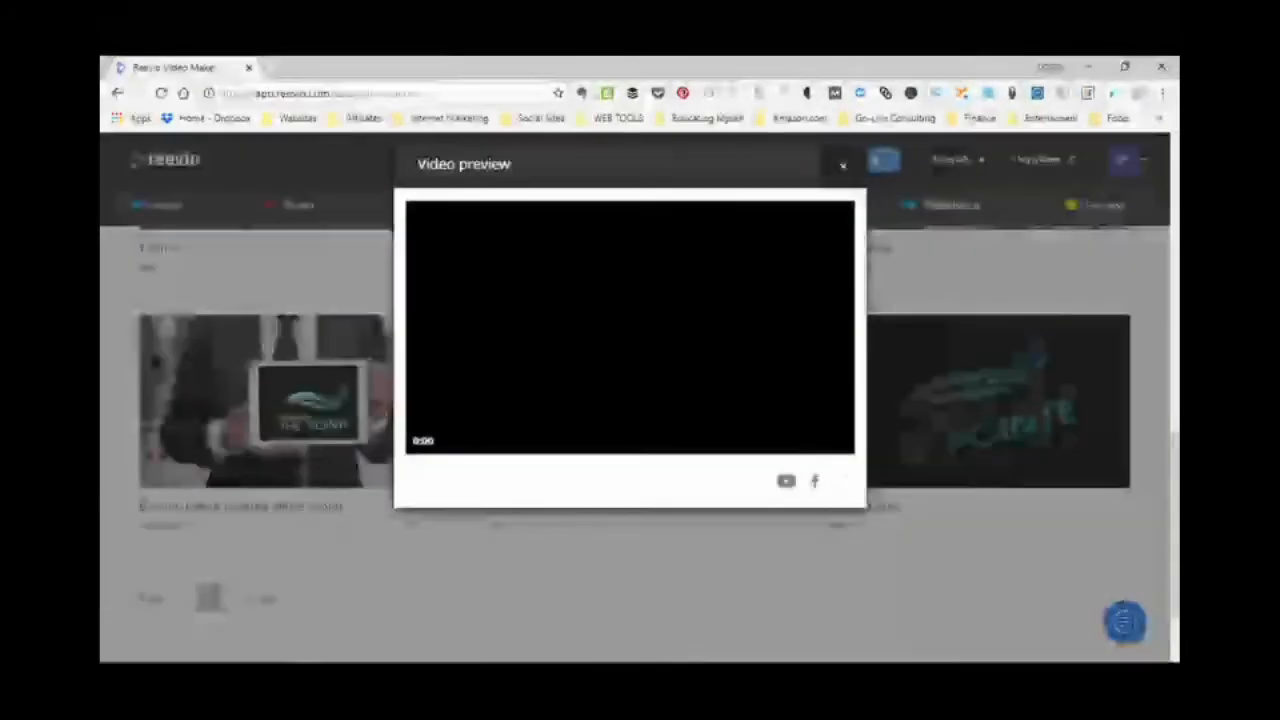
left_click(841, 481)
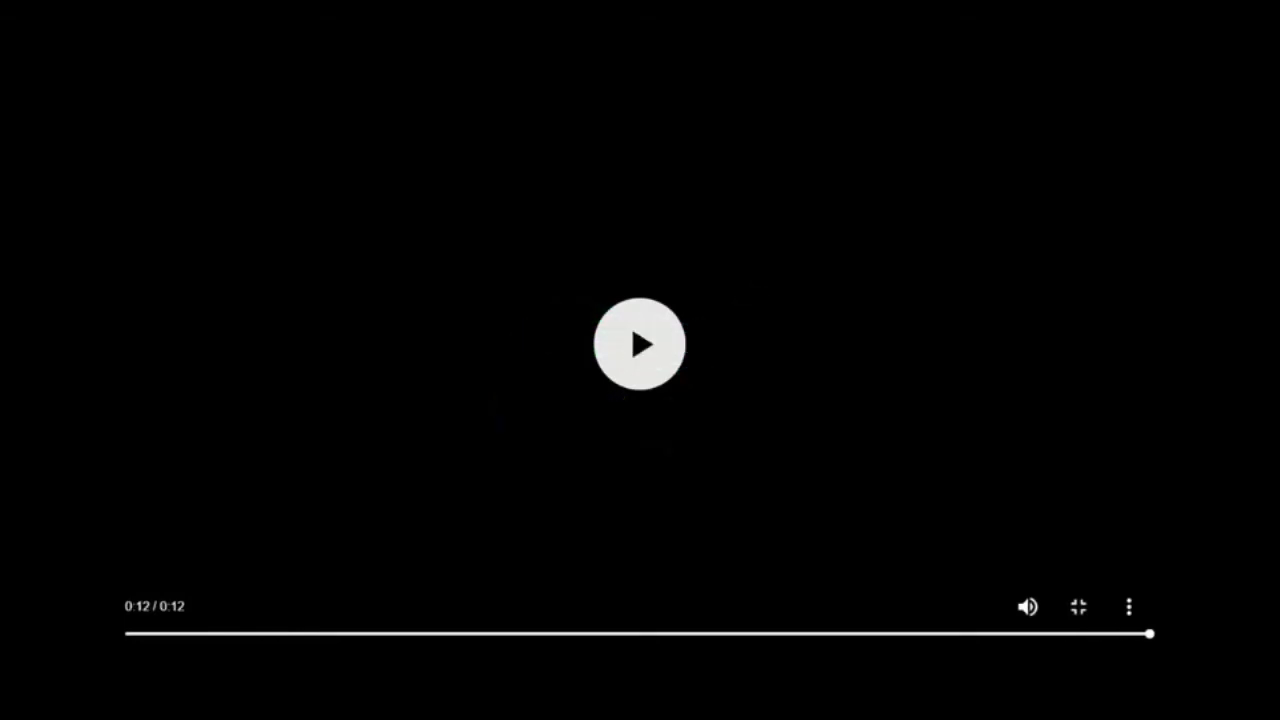
- Leave the full-screen playback and close the Carbon Color video preview
key("Escape")
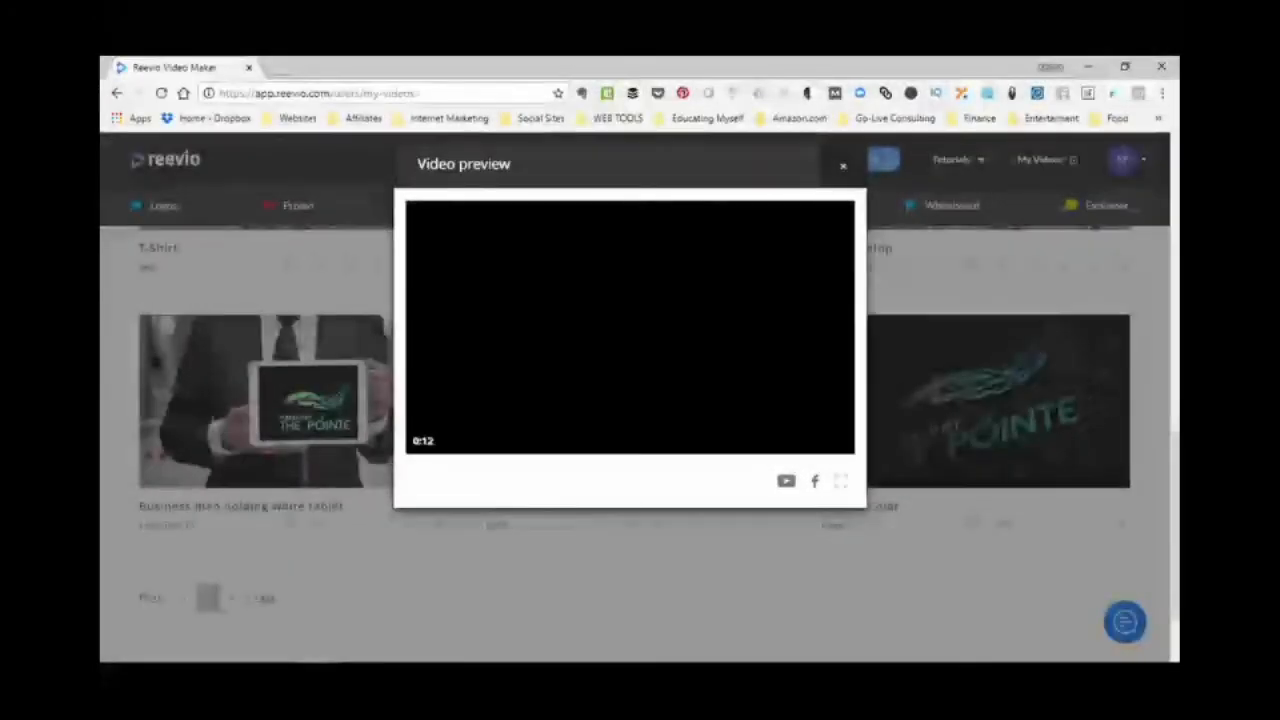
left_click(843, 166)
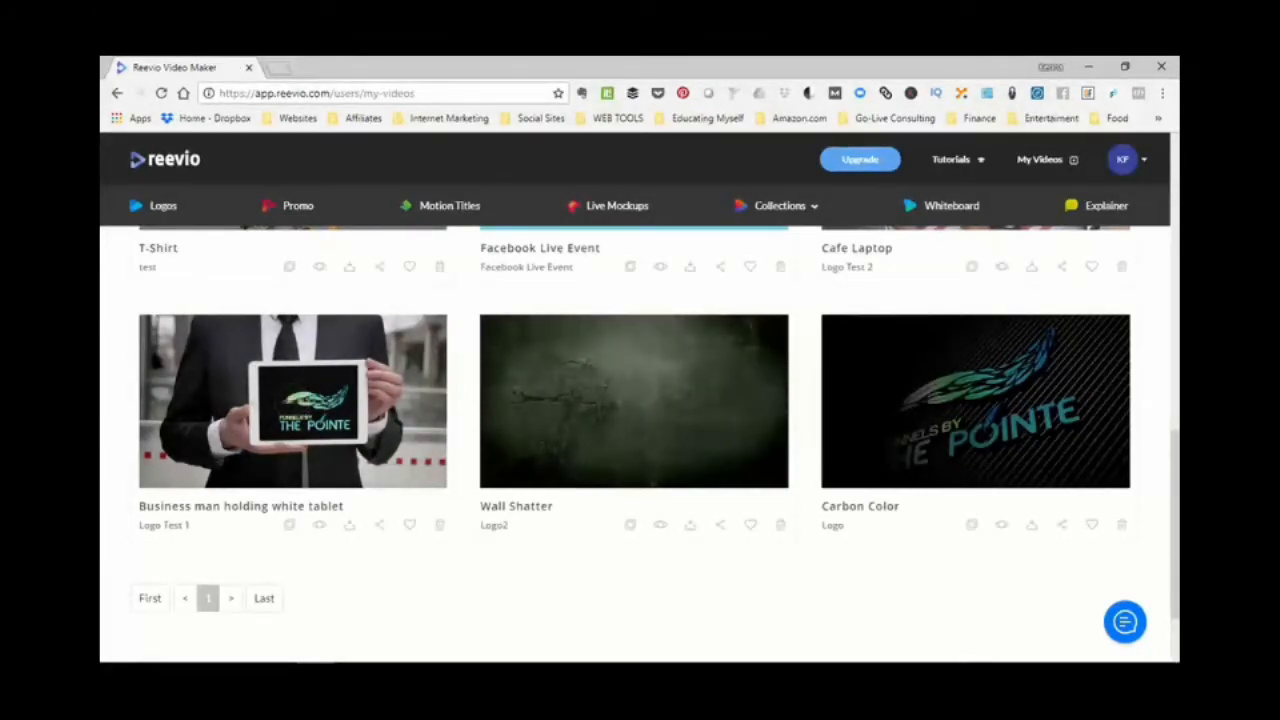
- Preview the finished T-Shirt mockup video in full screen, then leave full-screen playback
scroll(640, 436, "up", 2)
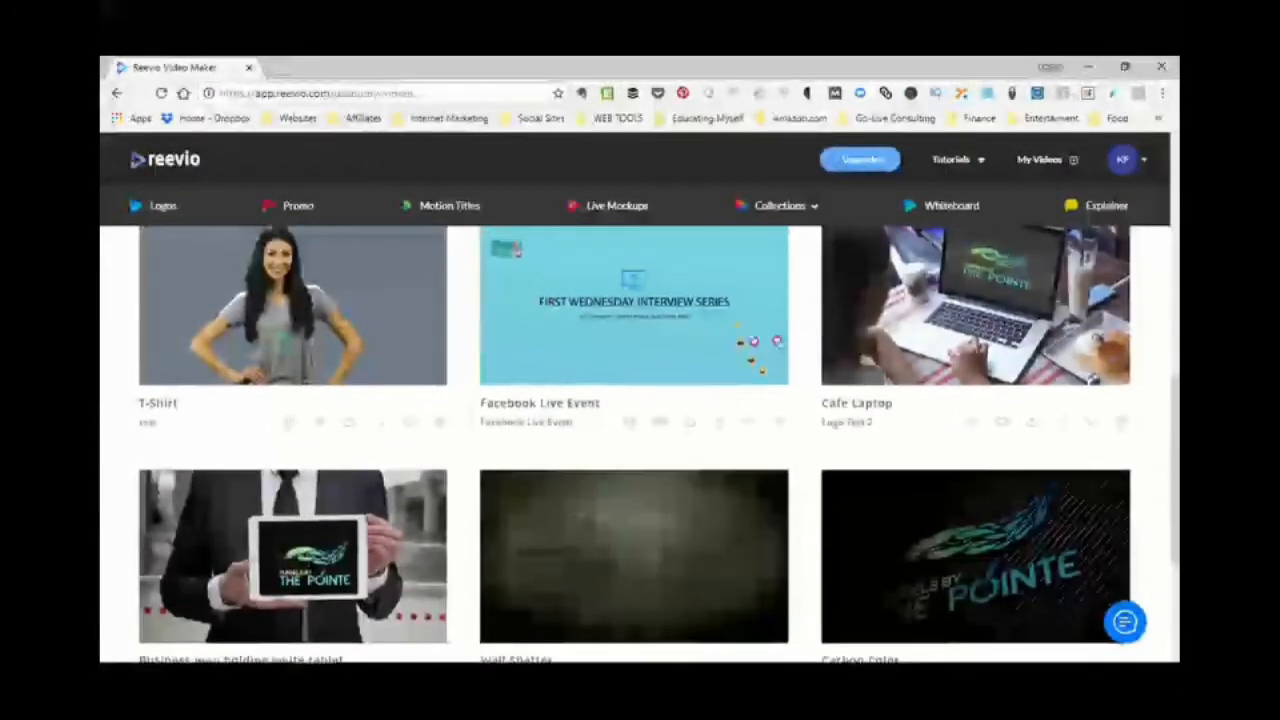
scroll(640, 436, "up", 1)
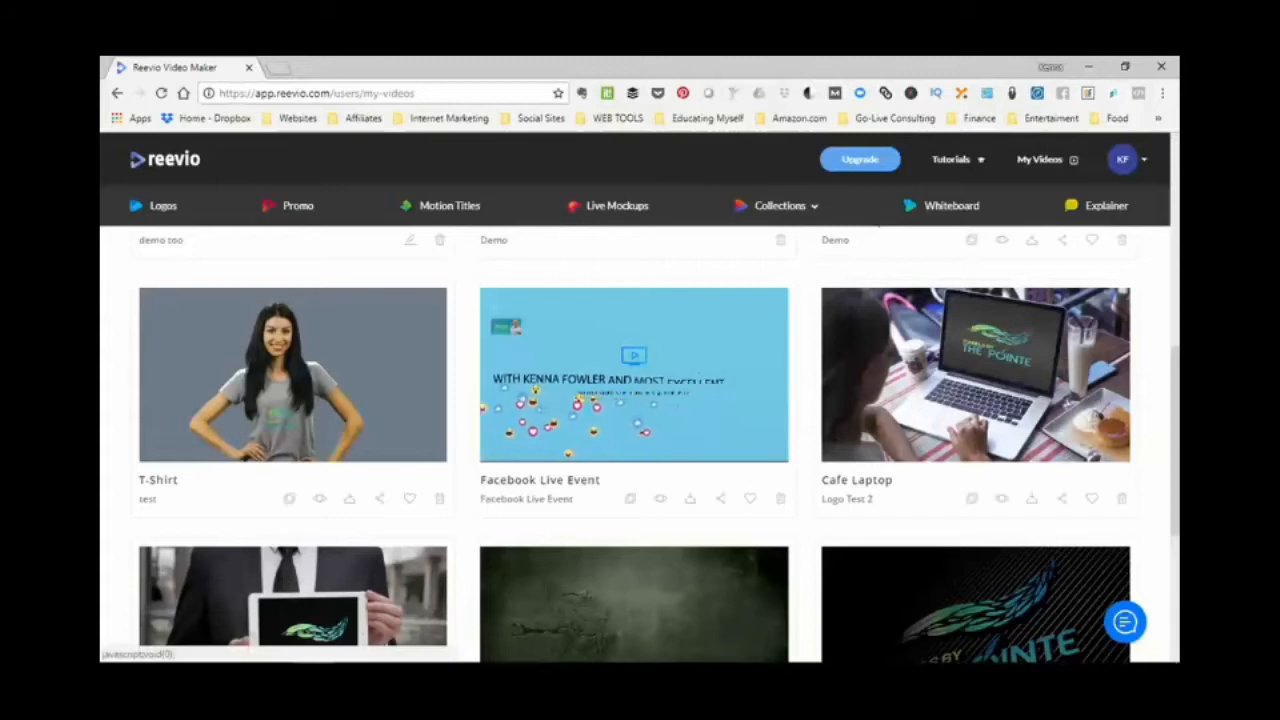
left_click(660, 499)
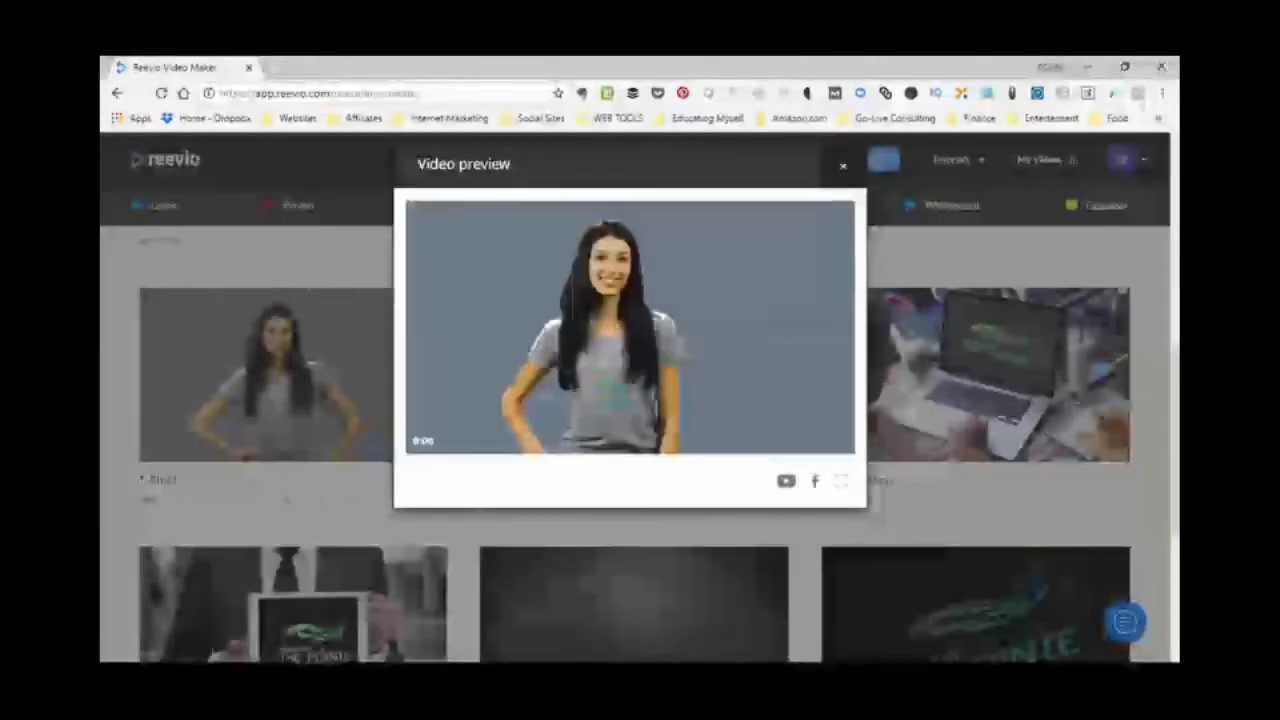
left_click(788, 441)
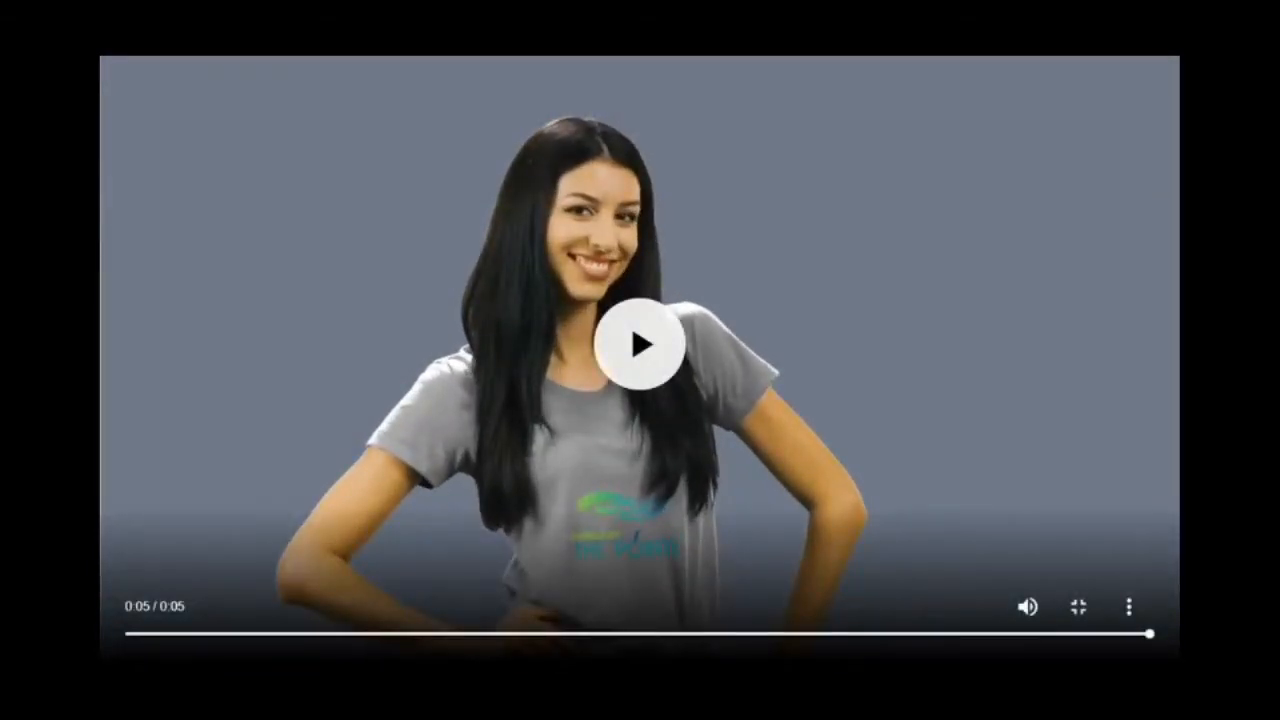
key("Escape")
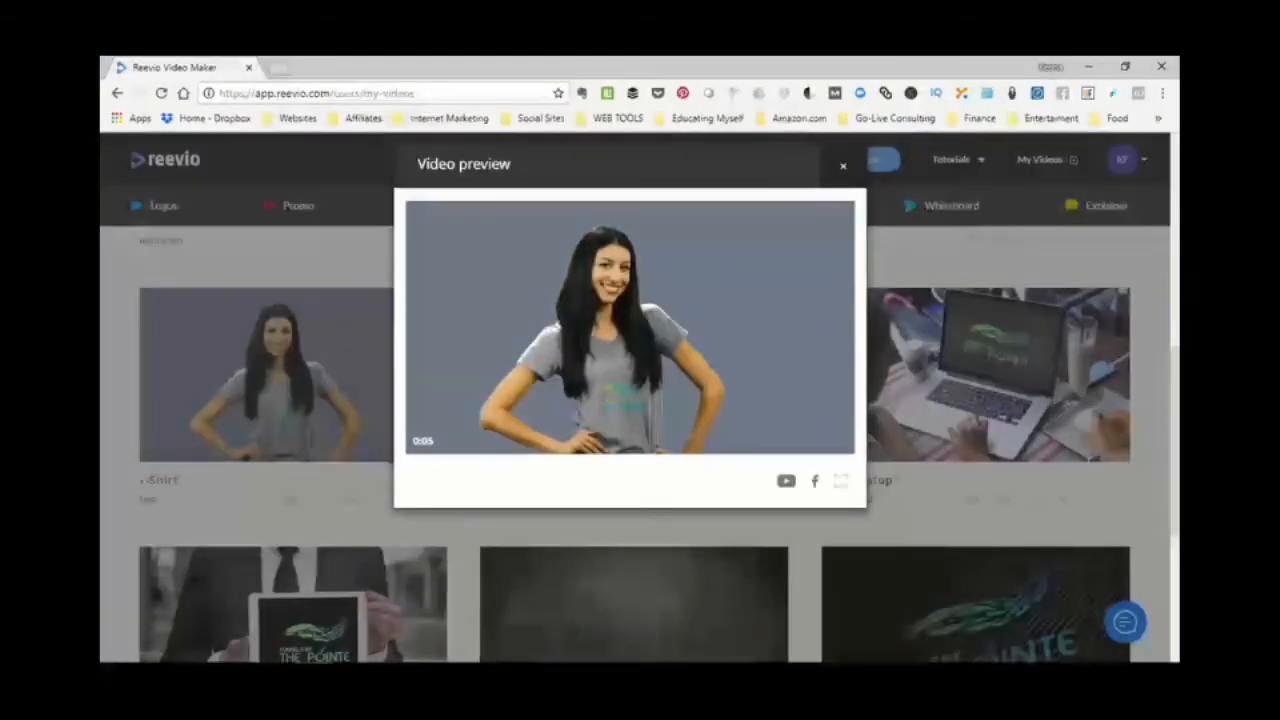